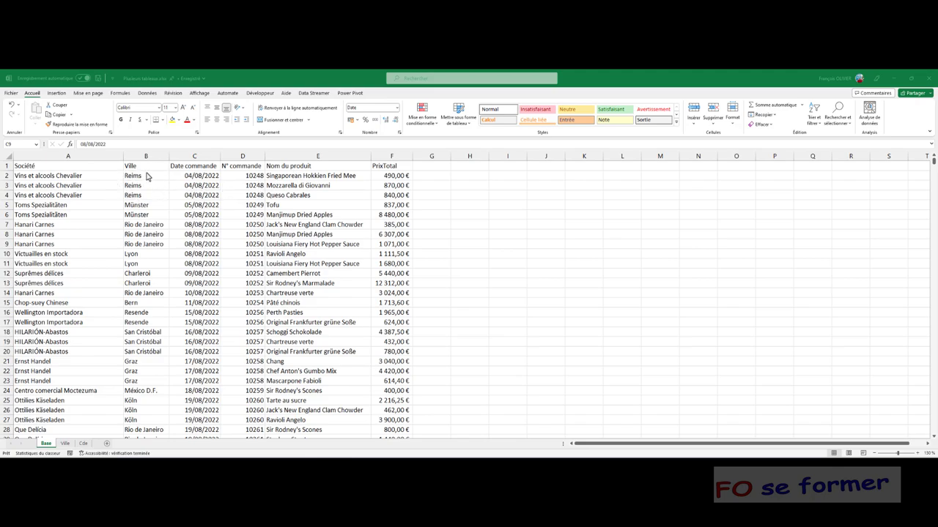
Review the Ville and Cde sheets, then return to the Base order data
{"action": "left_click", "coordinate": [65, 444]}
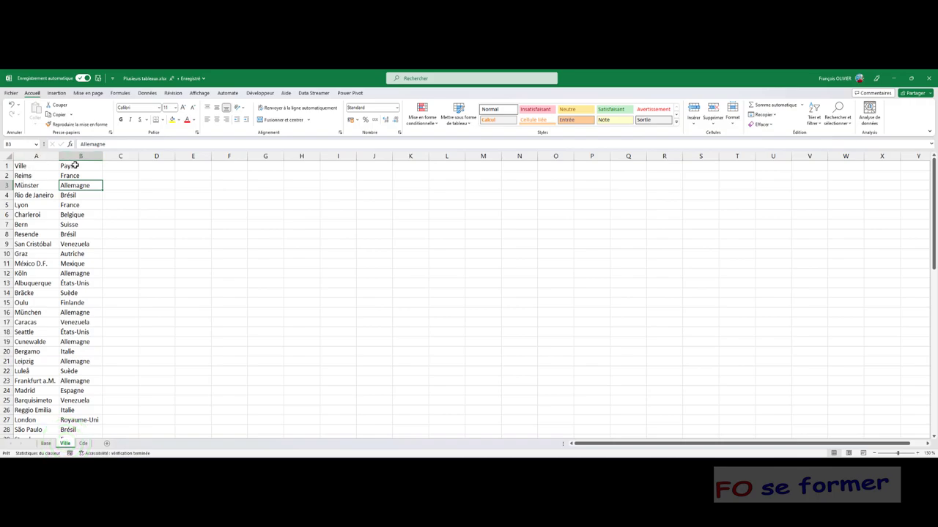
{"action": "left_click", "coordinate": [46, 443]}
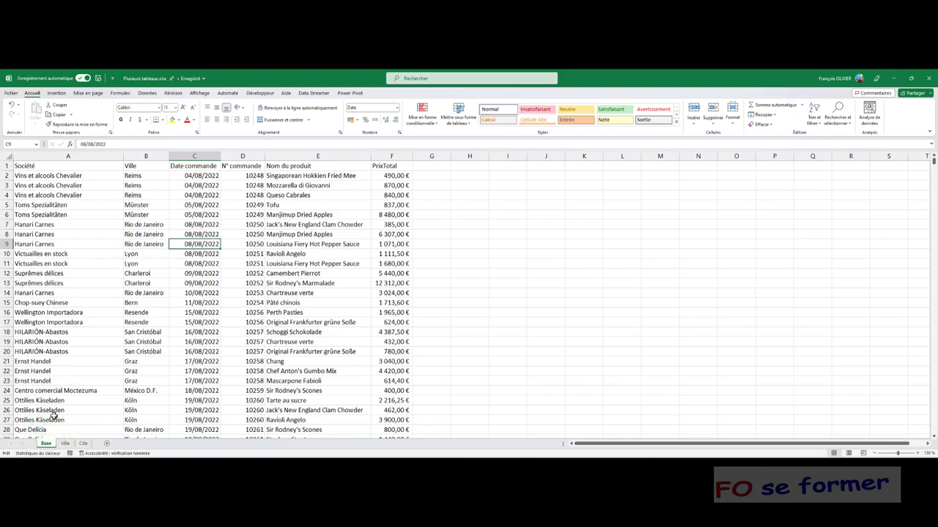
{"action": "left_click", "coordinate": [65, 444]}
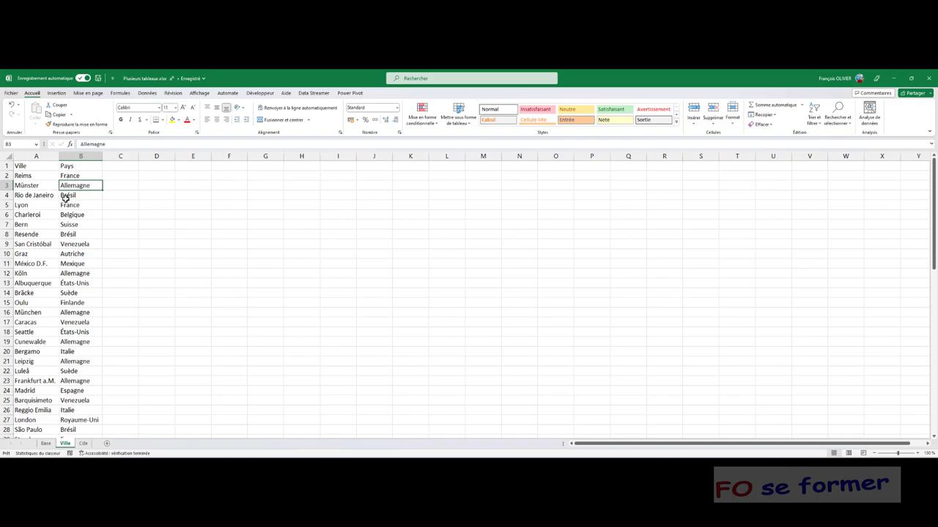
{"action": "left_click", "coordinate": [83, 444]}
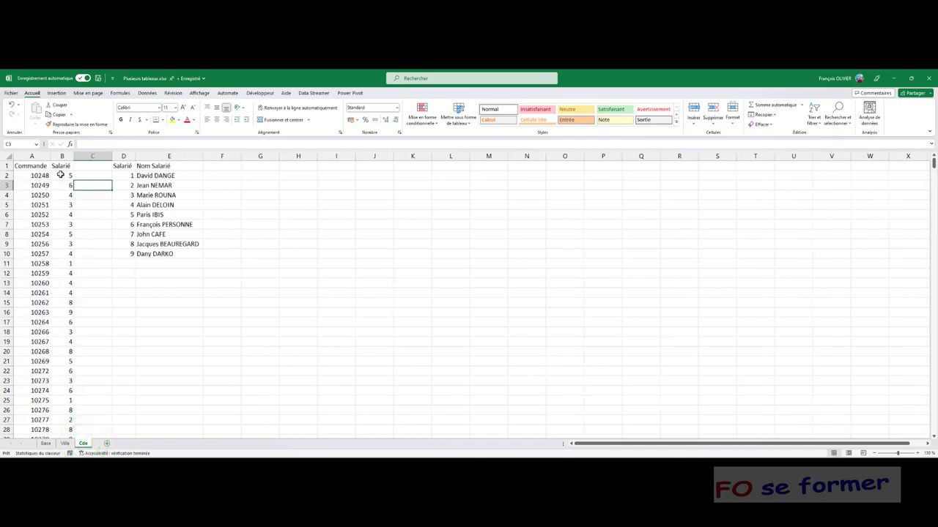
{"action": "left_click", "coordinate": [40, 444]}
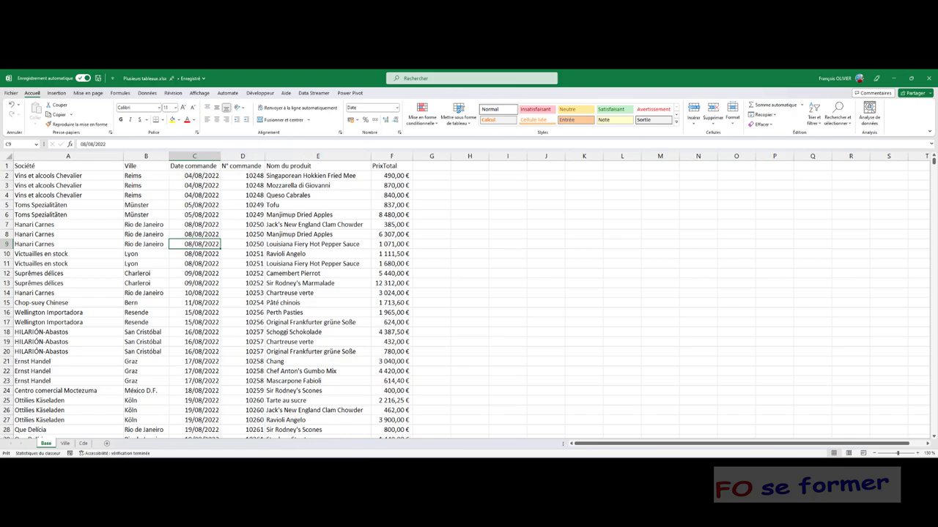
{"action": "left_click", "coordinate": [83, 443]}
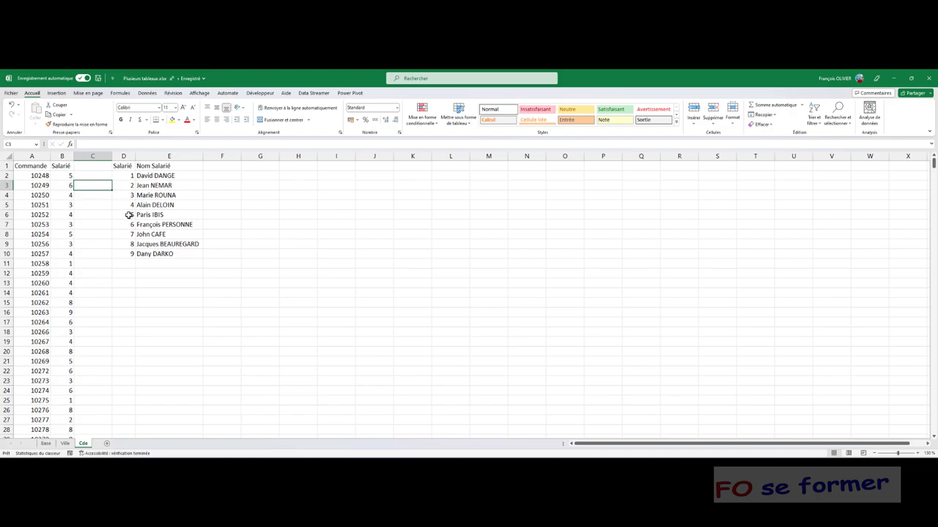
{"action": "left_click", "coordinate": [45, 443]}
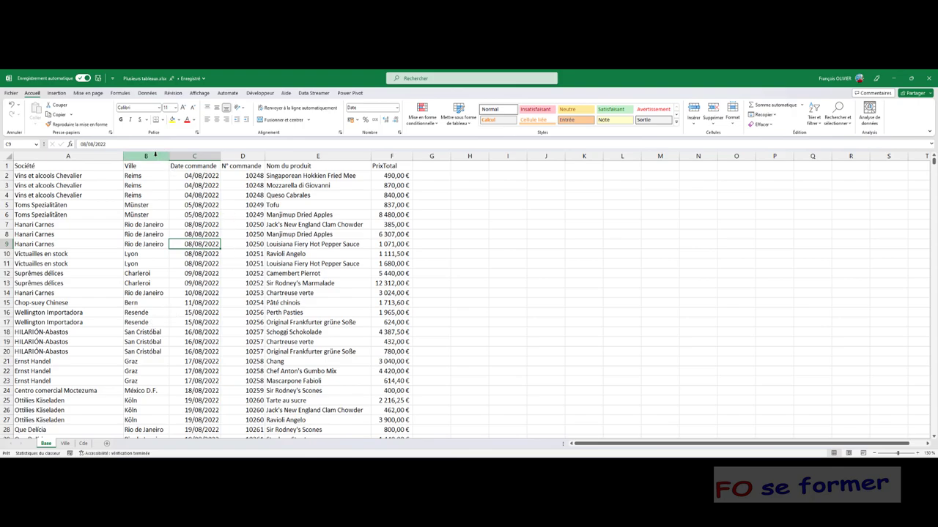
Format the Base orders as a table with the orange medium style and a header row
{"action": "left_click", "coordinate": [452, 123]}
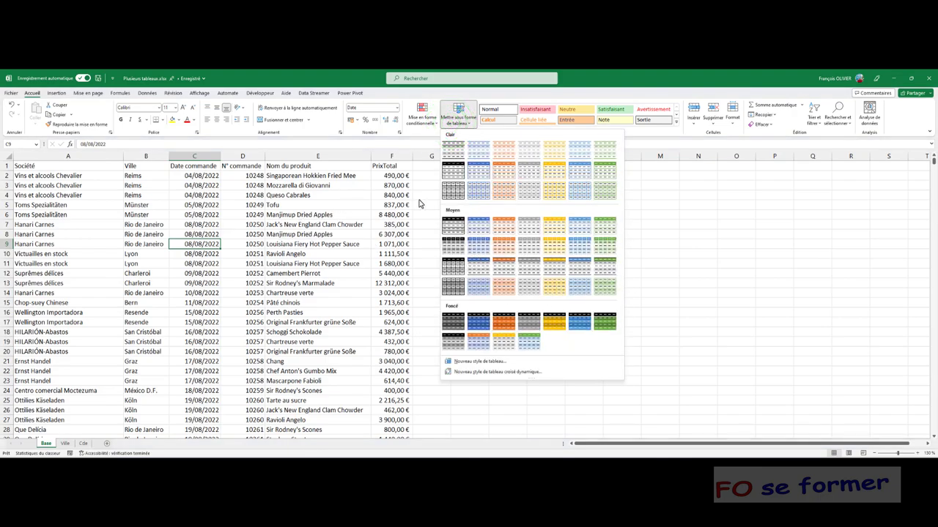
{"action": "left_click", "coordinate": [501, 228]}
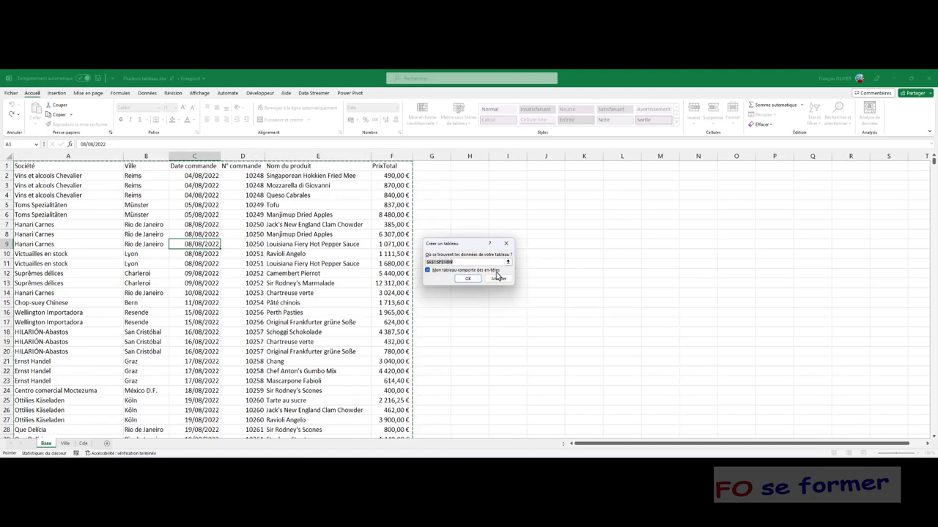
{"action": "left_click", "coordinate": [477, 278]}
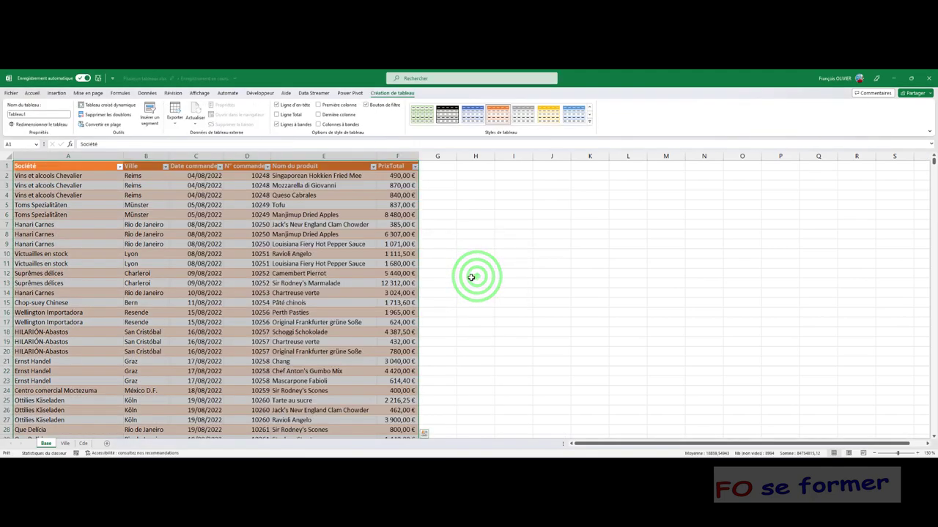
Convert the Ville sheet's Ville/Pays list into a table with headers via Ctrl+L
{"action": "left_click", "coordinate": [66, 444]}
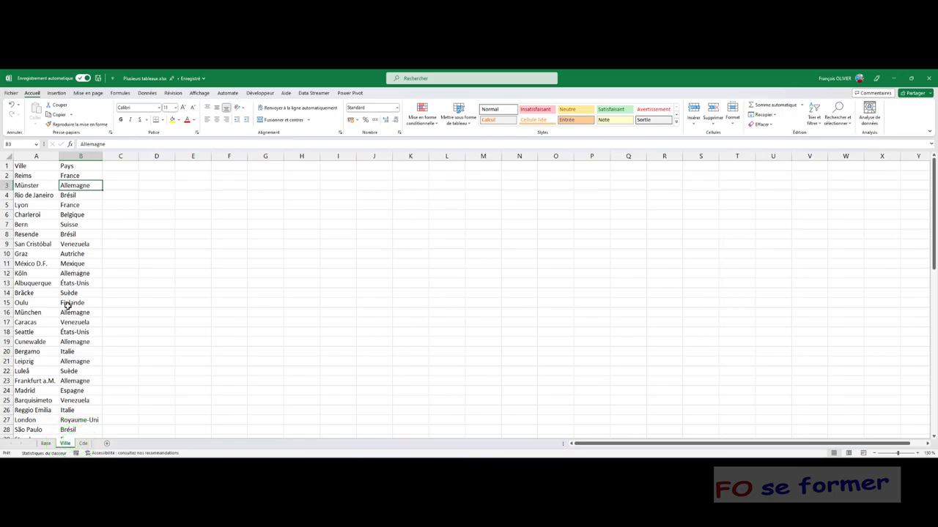
{"action": "key", "text": "ctrl+l"}
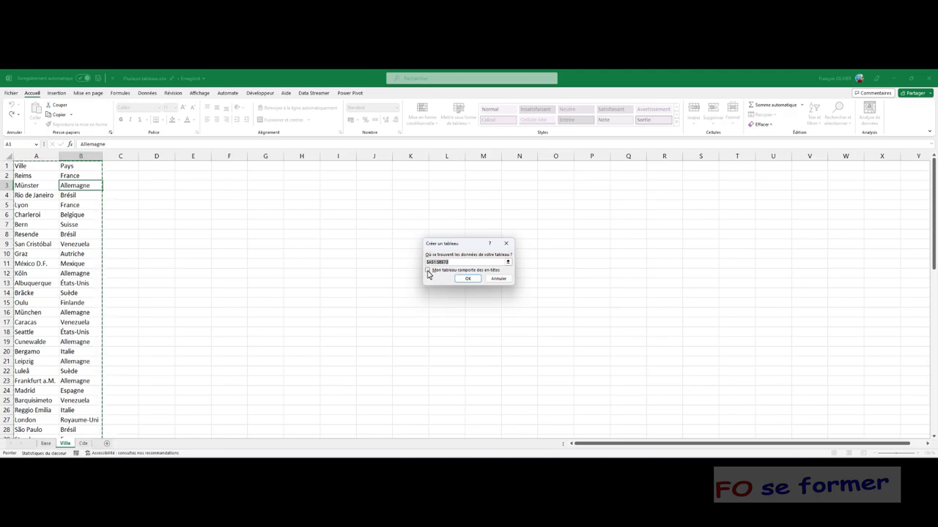
{"action": "left_click", "coordinate": [429, 271]}
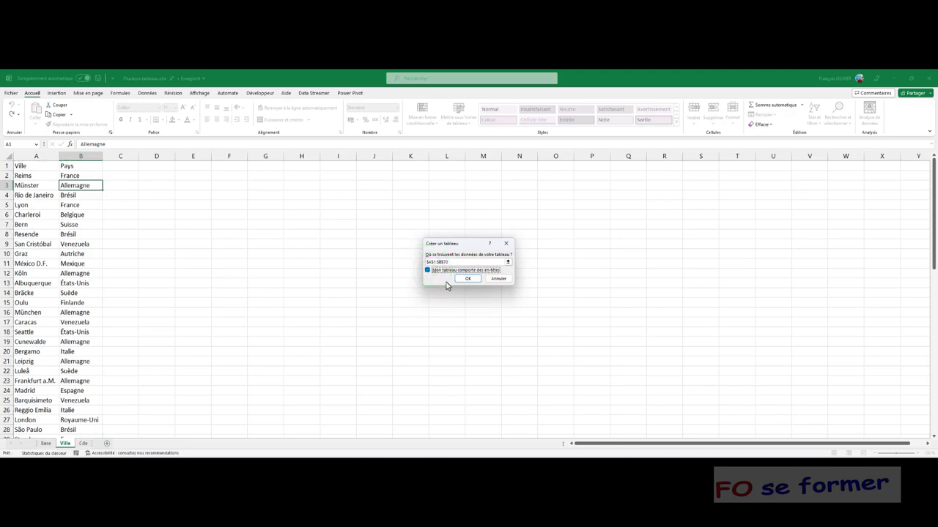
{"action": "left_click", "coordinate": [463, 278]}
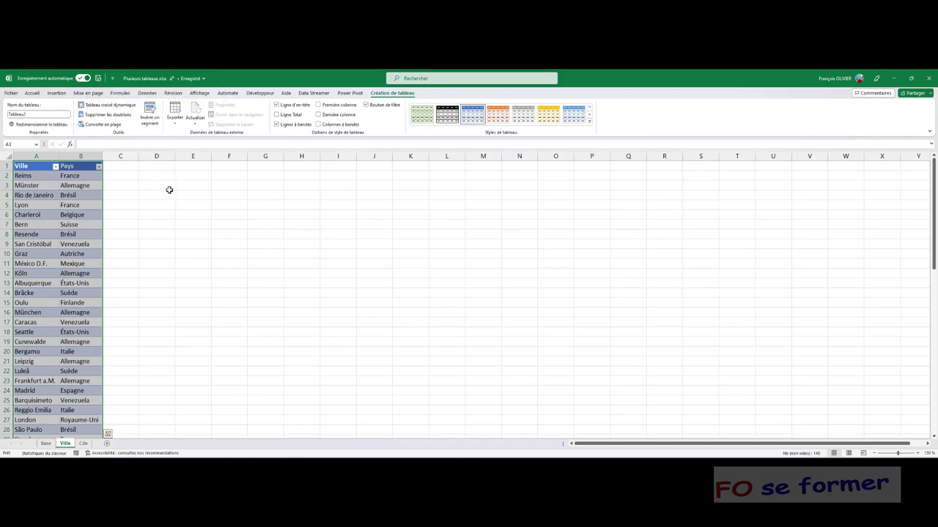
On the Cde sheet, make the Commande/Salarié data into a table from the Insertion tab
{"action": "left_click", "coordinate": [84, 444]}
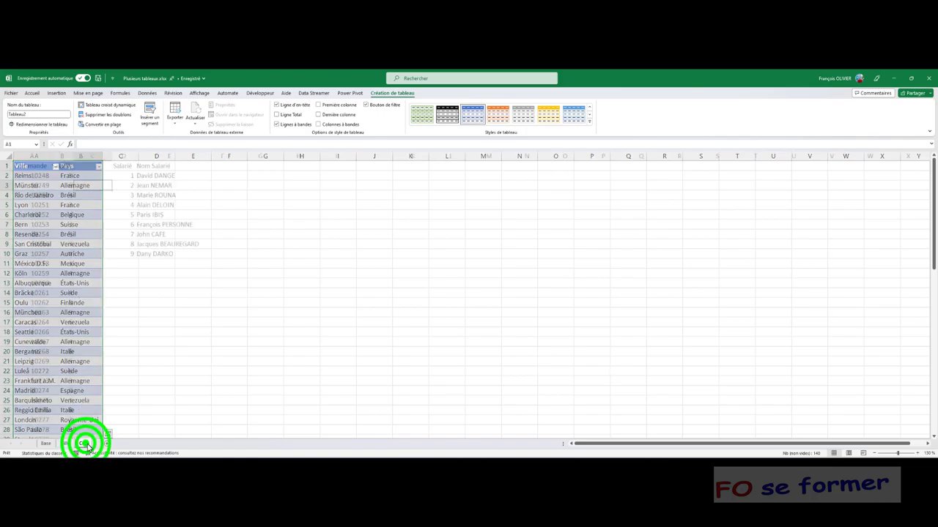
{"action": "left_click", "coordinate": [33, 209]}
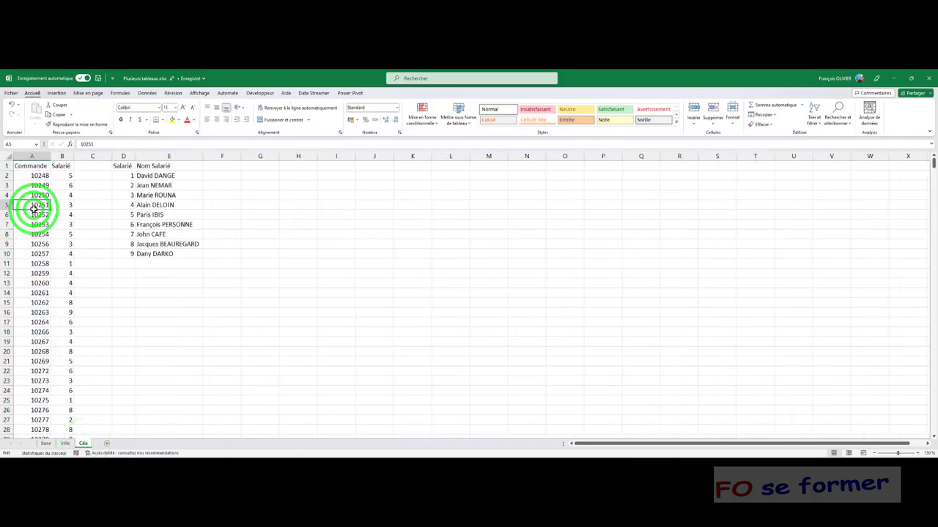
{"action": "left_click", "coordinate": [64, 93]}
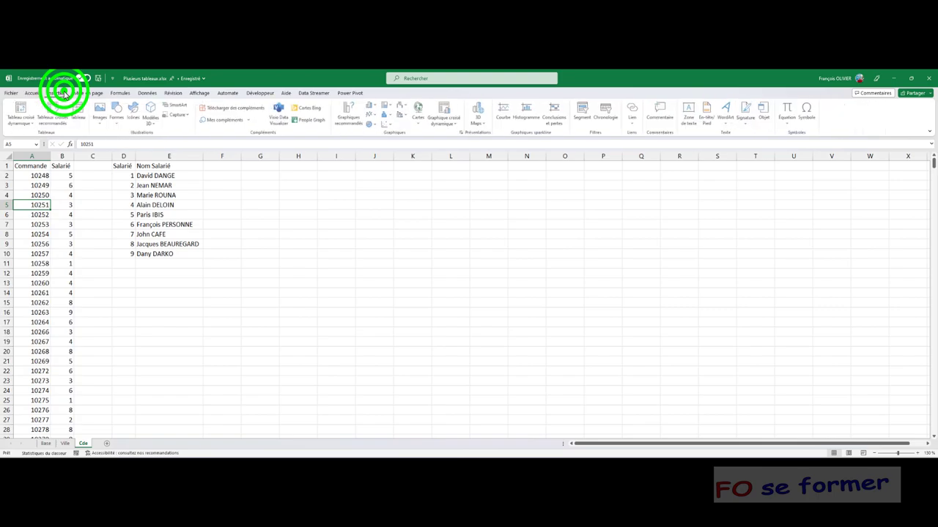
{"action": "left_click", "coordinate": [74, 114]}
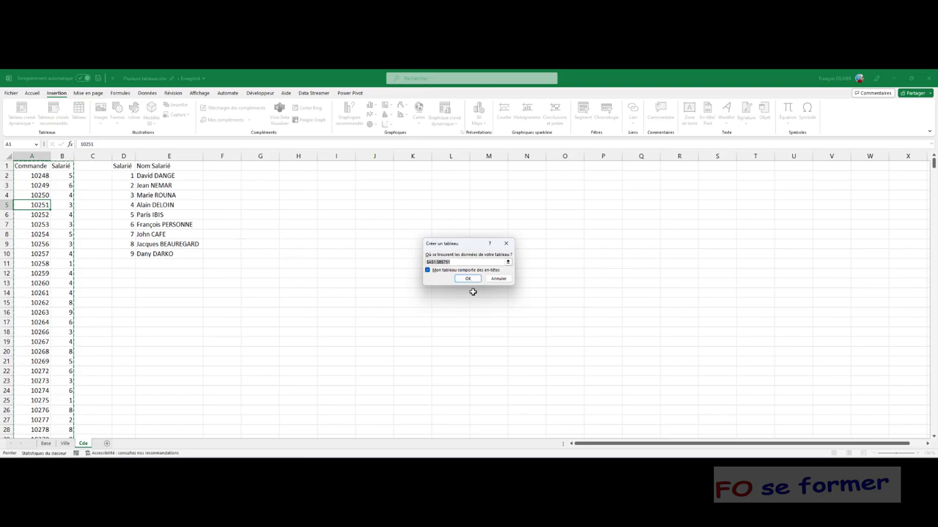
{"action": "left_click", "coordinate": [469, 279]}
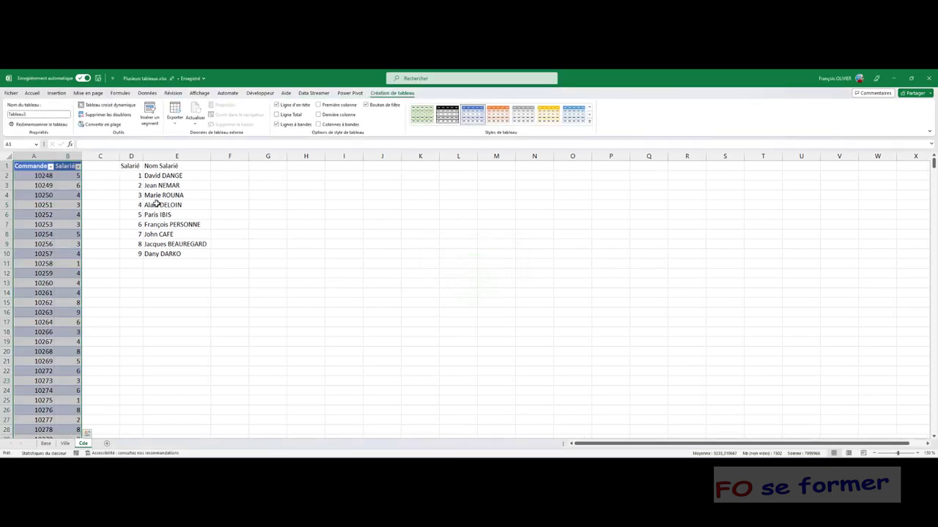
Turn the Salarié/Nom Salarié list into a second table
{"action": "left_click", "coordinate": [164, 195]}
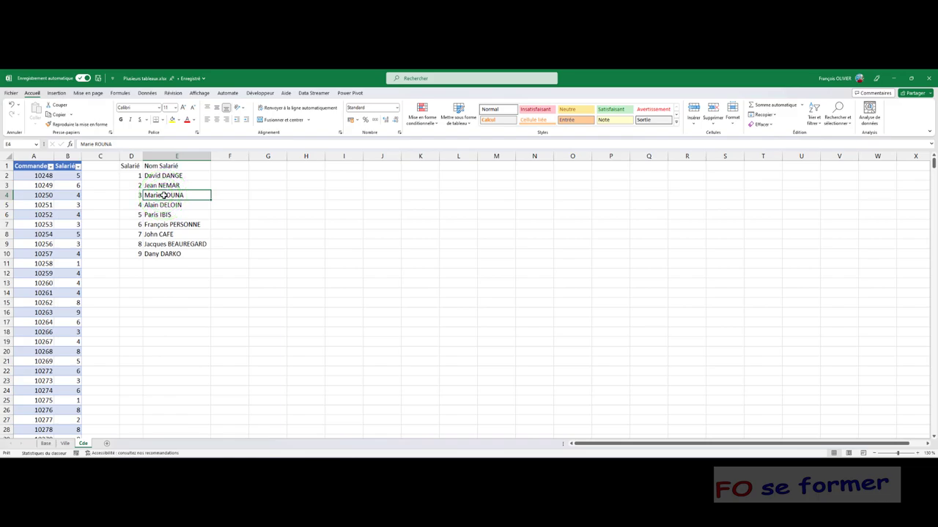
{"action": "key", "text": "ctrl+t"}
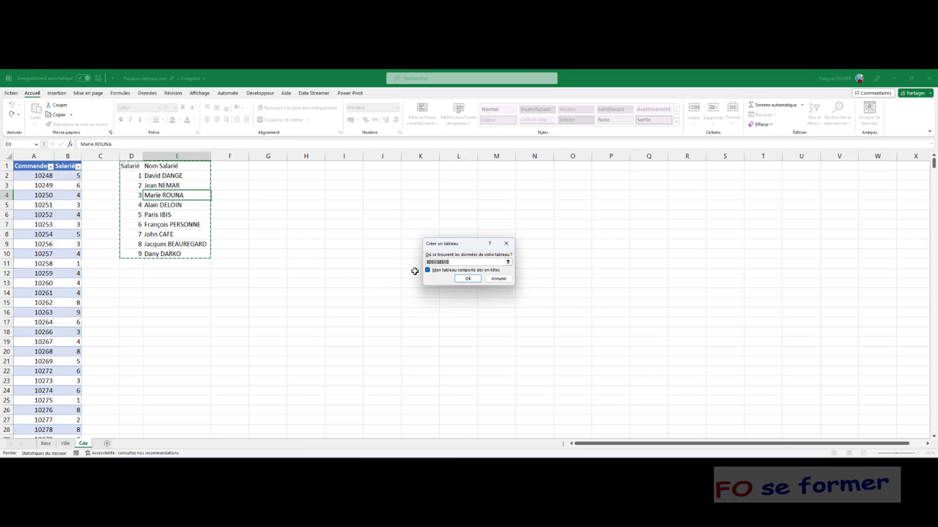
{"action": "left_click", "coordinate": [477, 278]}
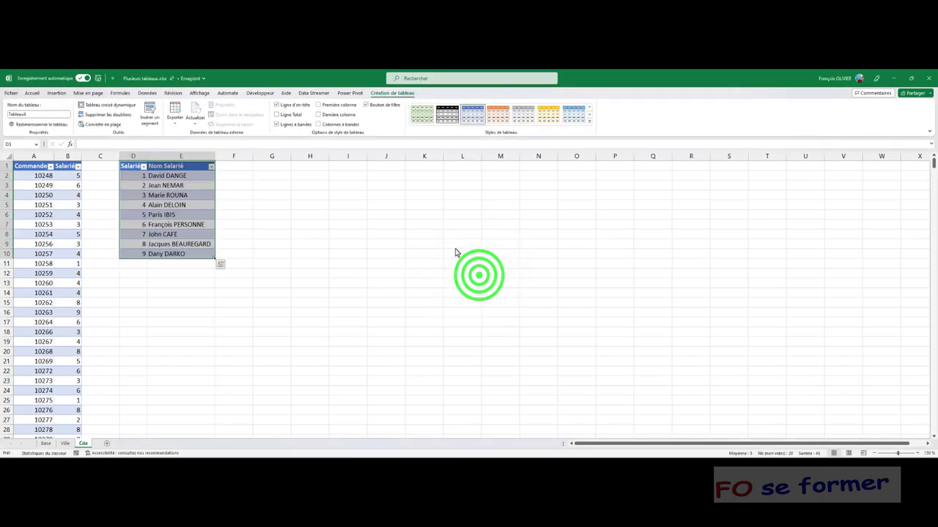
{"action": "left_click", "coordinate": [186, 188]}
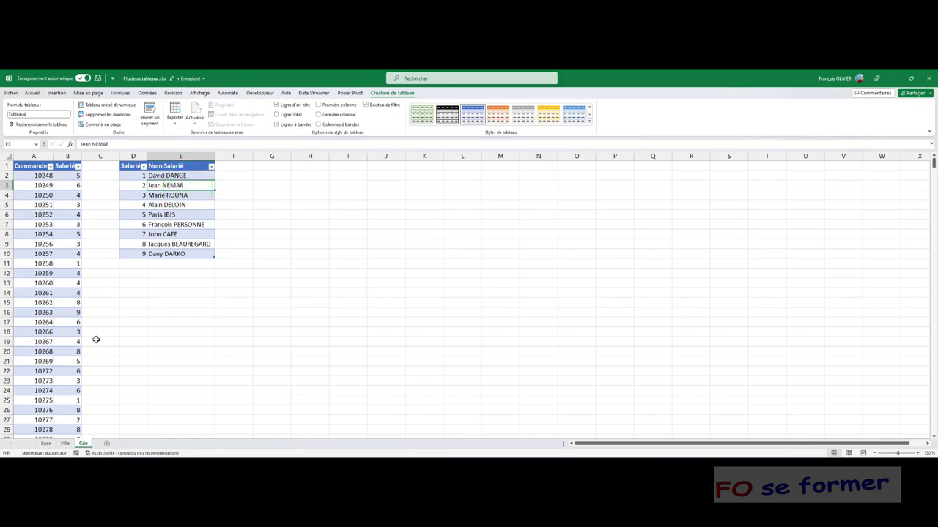
{"action": "left_click", "coordinate": [383, 94]}
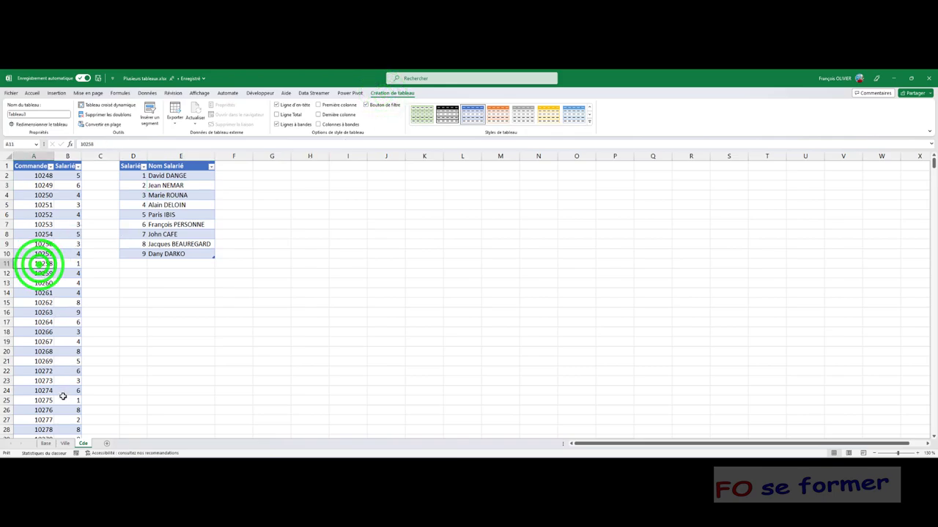
{"action": "left_click", "coordinate": [65, 444]}
{"action": "left_click", "coordinate": [45, 443]}
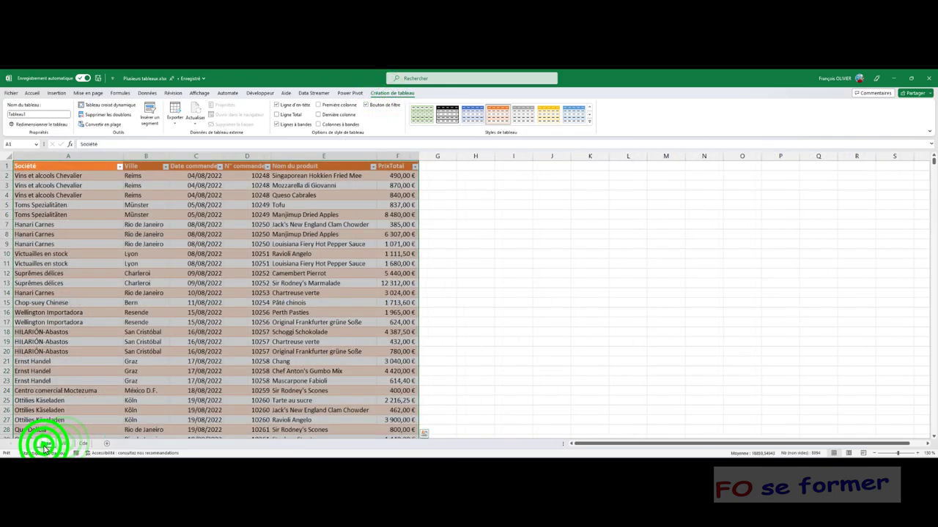
{"action": "left_click", "coordinate": [116, 312]}
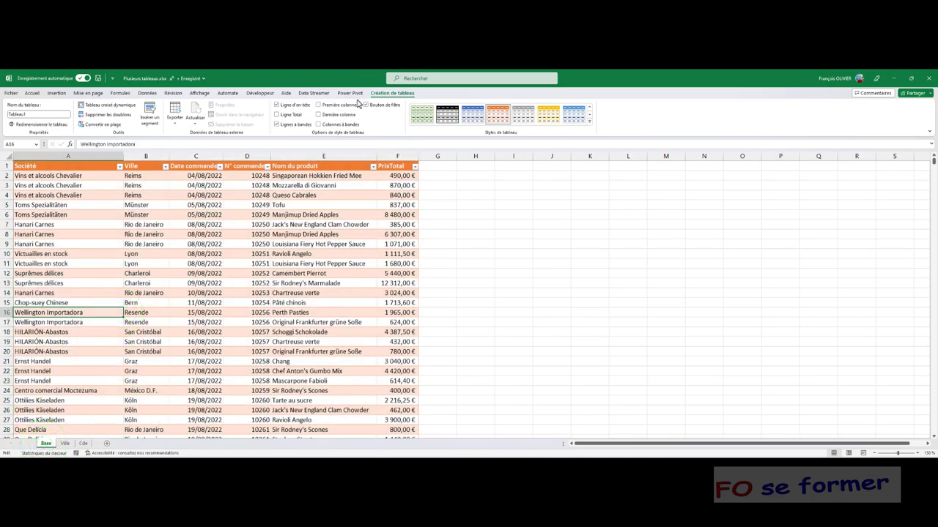
{"action": "left_click", "coordinate": [37, 93]}
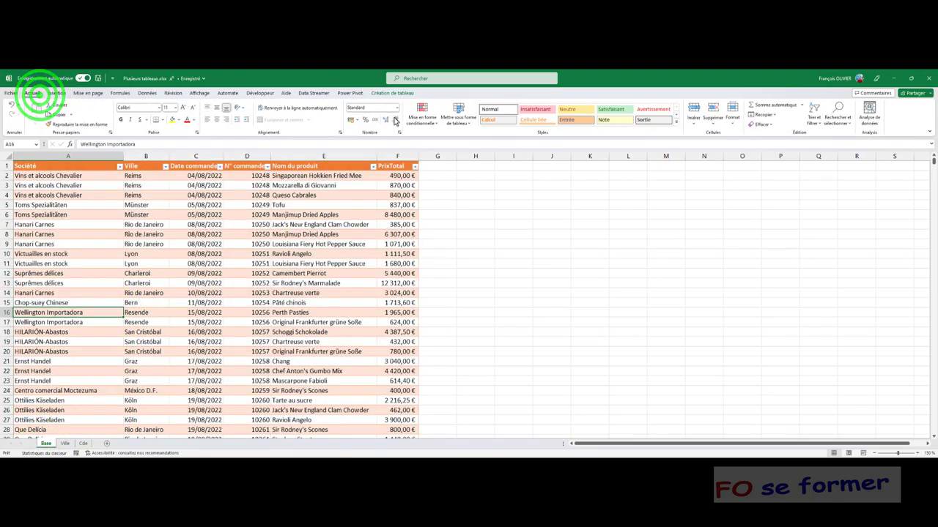
{"action": "left_click", "coordinate": [467, 117]}
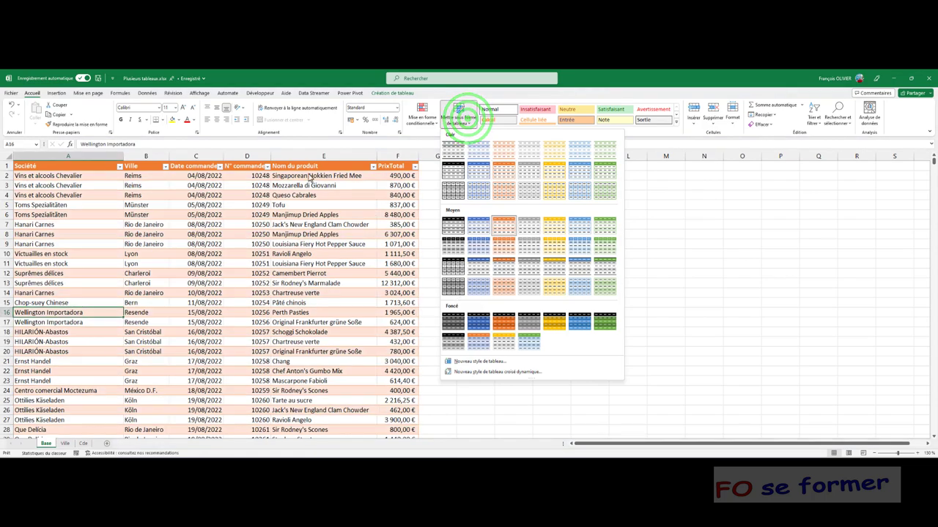
{"action": "left_click", "coordinate": [212, 194]}
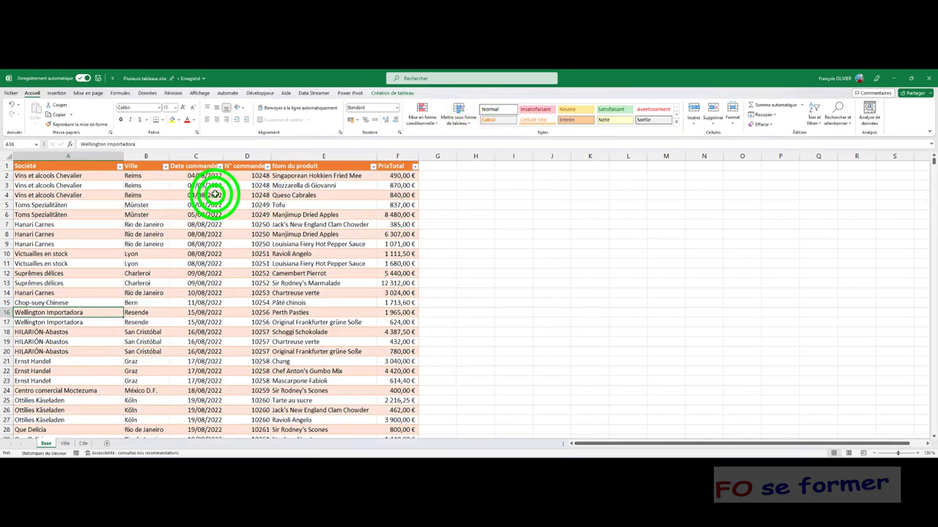
{"action": "left_click", "coordinate": [392, 93]}
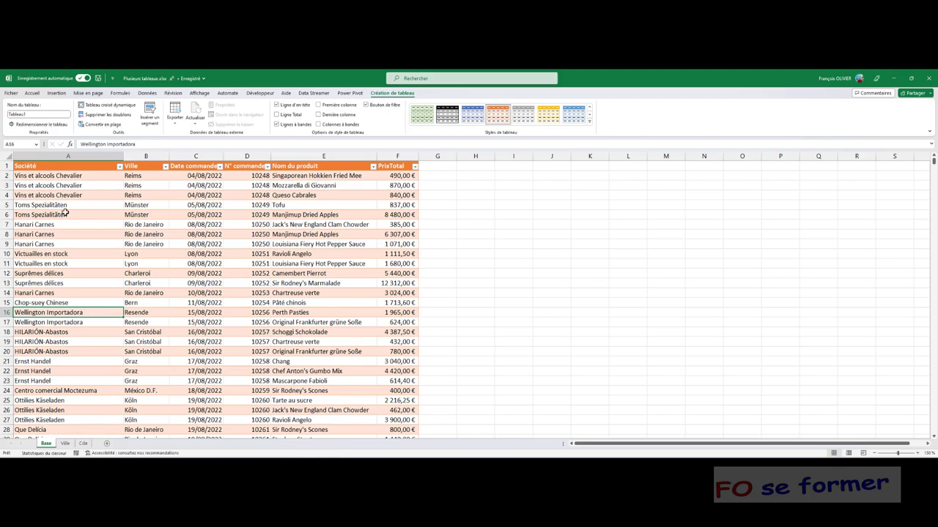
{"action": "left_click", "coordinate": [57, 93]}
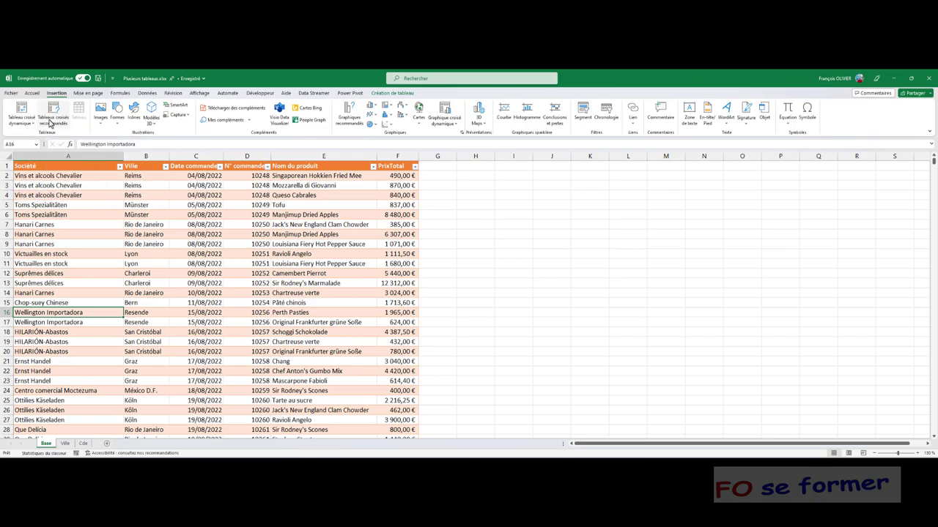
{"action": "left_click", "coordinate": [400, 93]}
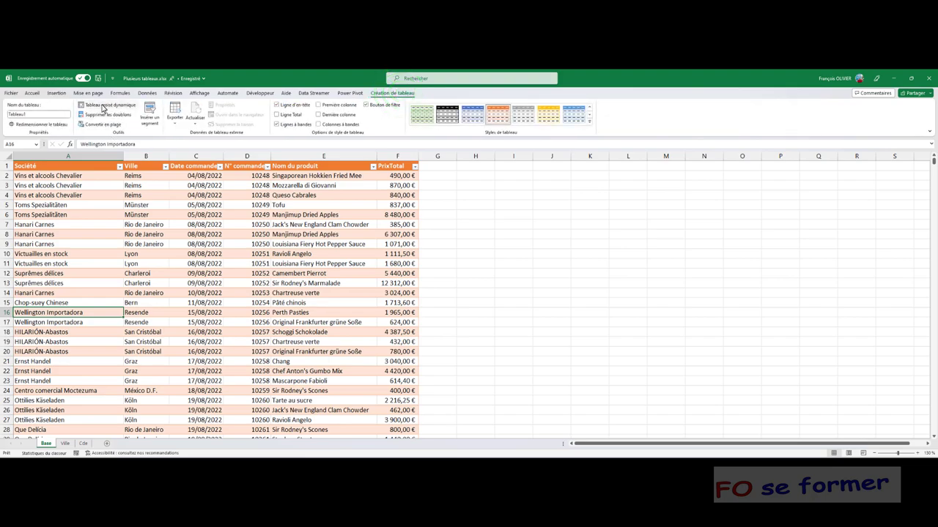
Create a PivotTable from Tableau1 on a new sheet, with 'Ajouter ces données au modèle de données' ticked
{"action": "left_click", "coordinate": [110, 106]}
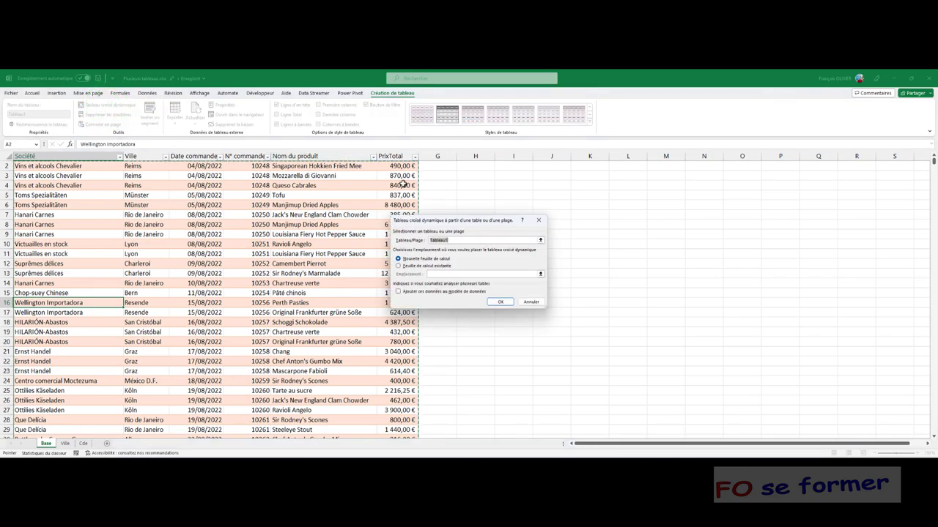
{"action": "left_click", "coordinate": [536, 222]}
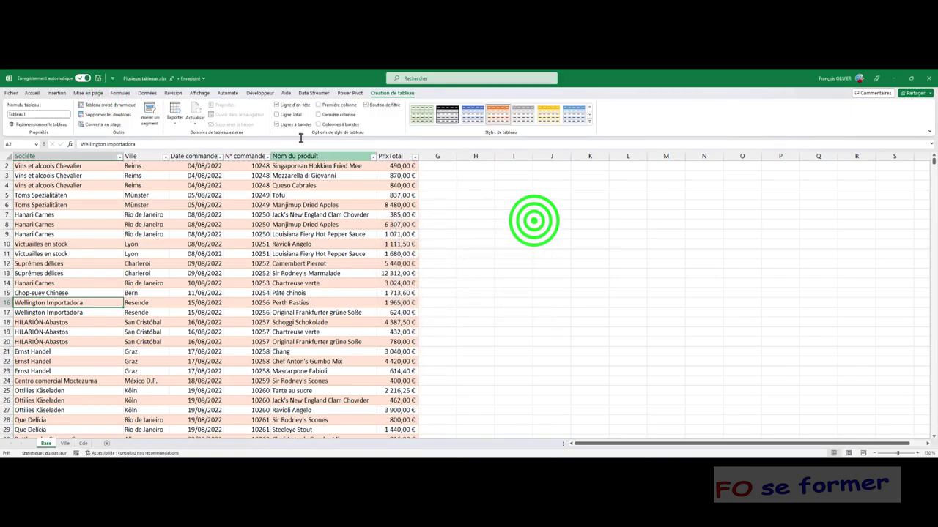
{"action": "left_click", "coordinate": [57, 93]}
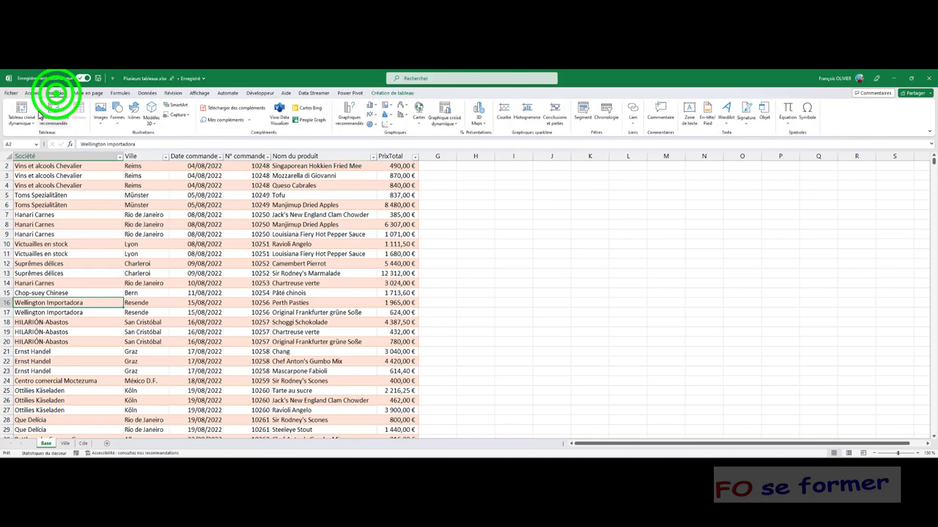
{"action": "left_click", "coordinate": [21, 113]}
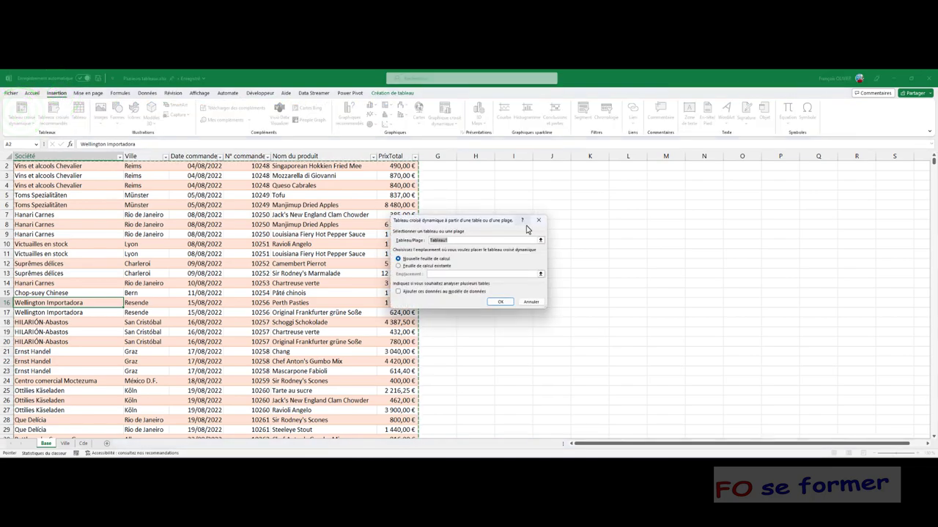
{"action": "left_click_drag", "start_coordinate": [508, 222], "coordinate": [446, 226]}
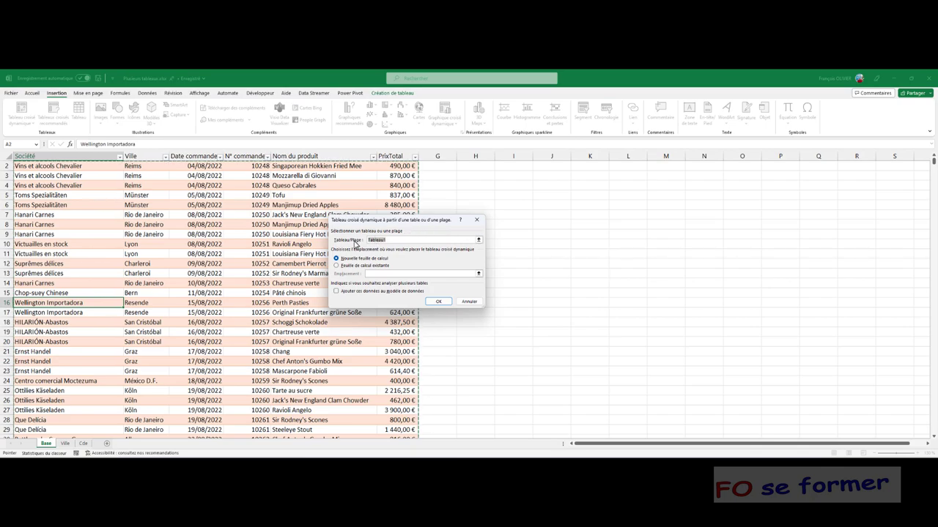
{"action": "scroll", "coordinate": [257, 276], "scroll_direction": "up", "scroll_amount": 1}
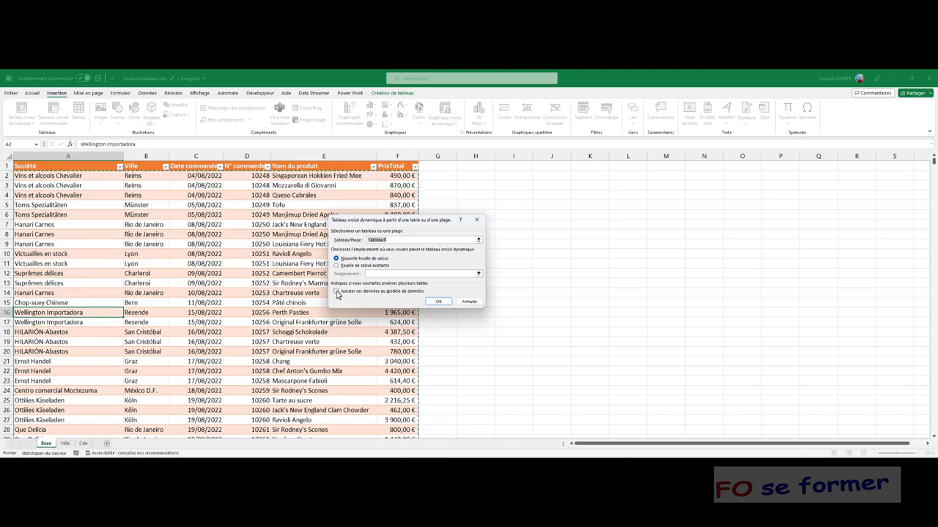
{"action": "left_click", "coordinate": [337, 292]}
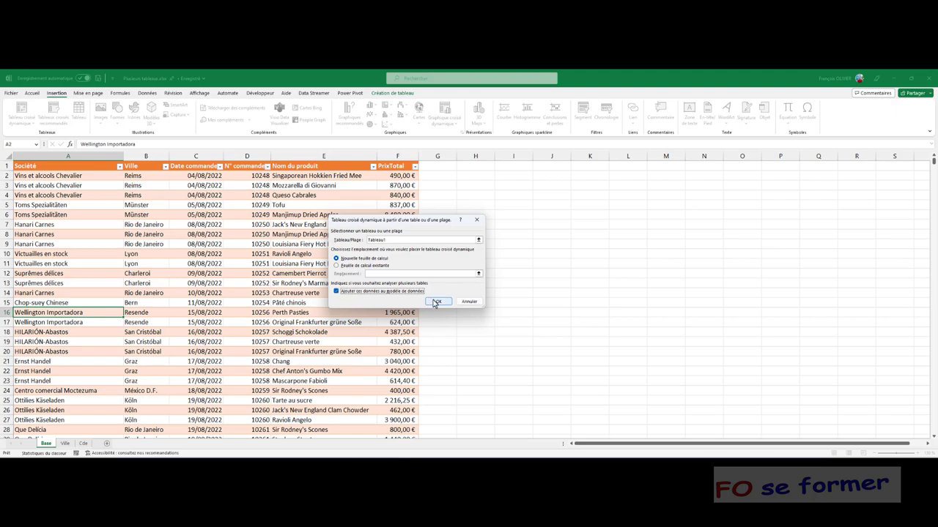
{"action": "left_click", "coordinate": [435, 303]}
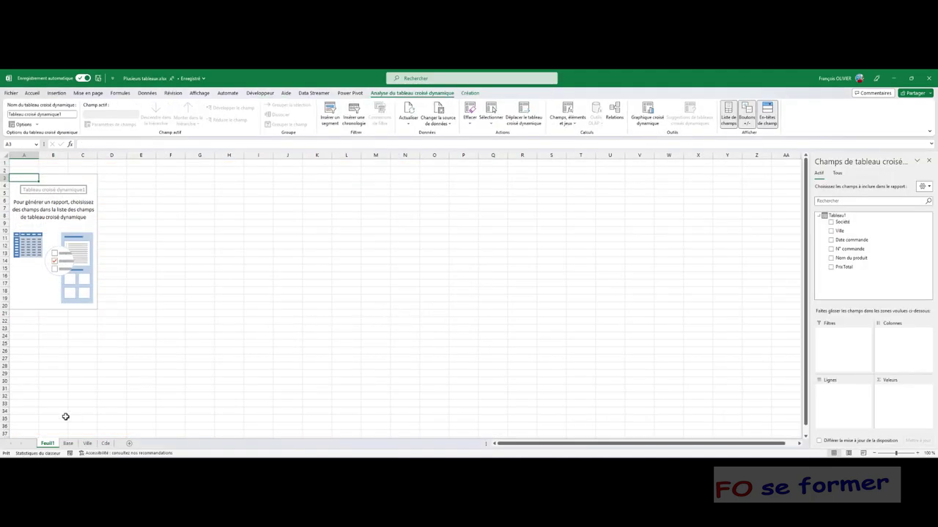
Zoom in three levels on the Feuil1 PivotTable sheet
{"action": "left_click", "coordinate": [919, 453]}
{"action": "left_click", "coordinate": [919, 454]}
{"action": "left_click", "coordinate": [920, 454]}
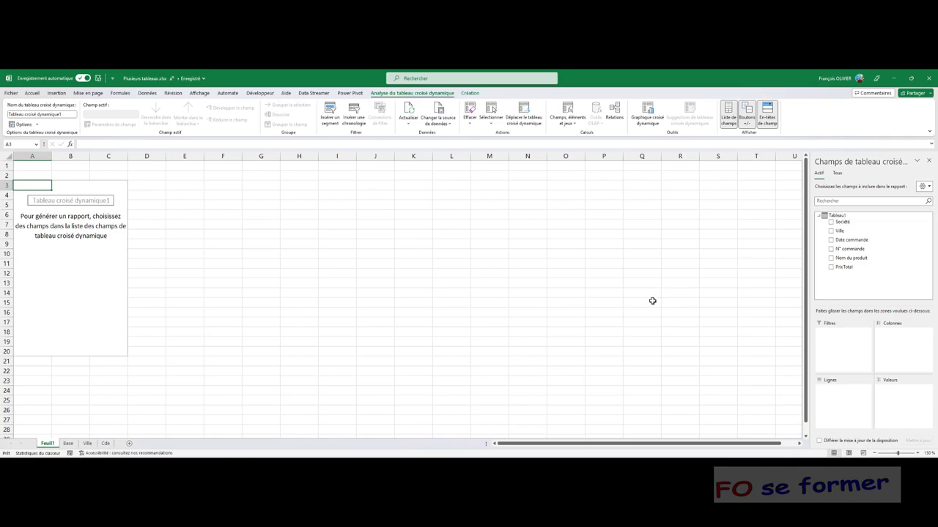
{"action": "mouse_move", "coordinate": [540, 463]}
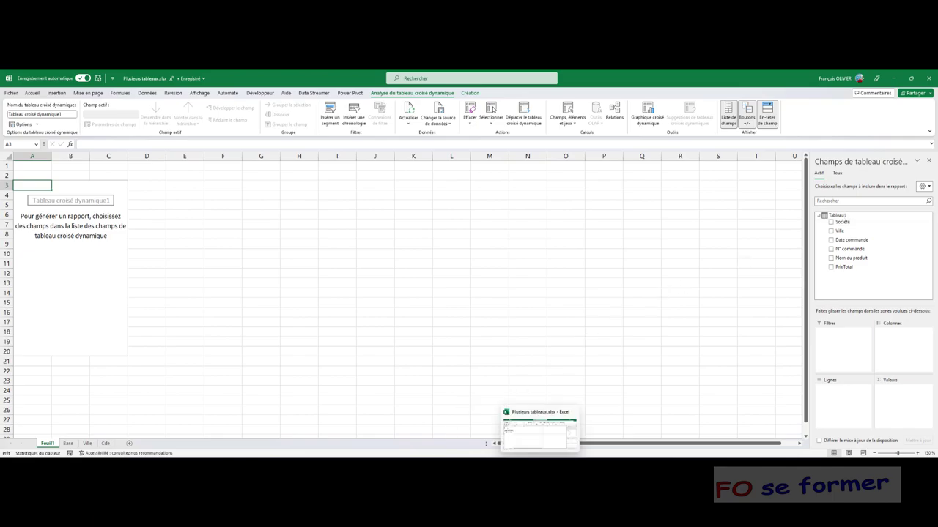
{"action": "left_click", "coordinate": [68, 443]}
{"action": "left_click", "coordinate": [119, 311]}
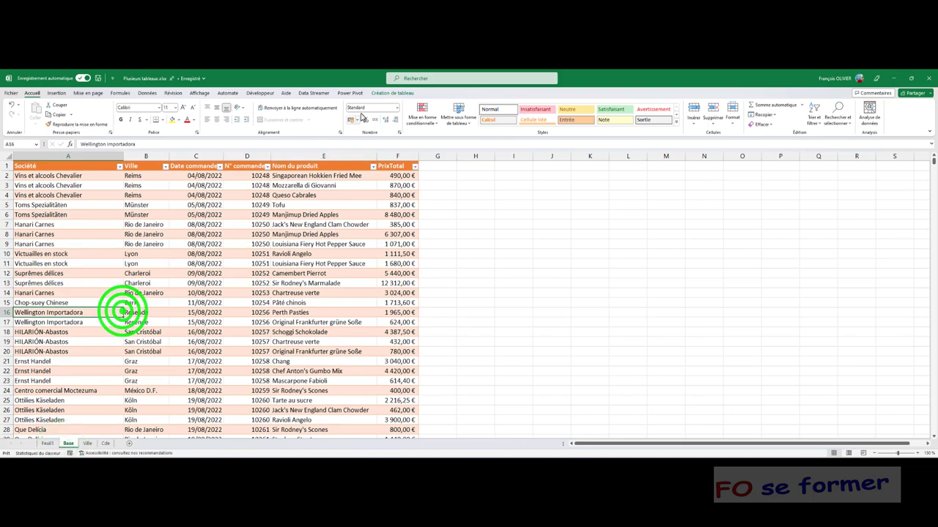
{"action": "left_click", "coordinate": [389, 93]}
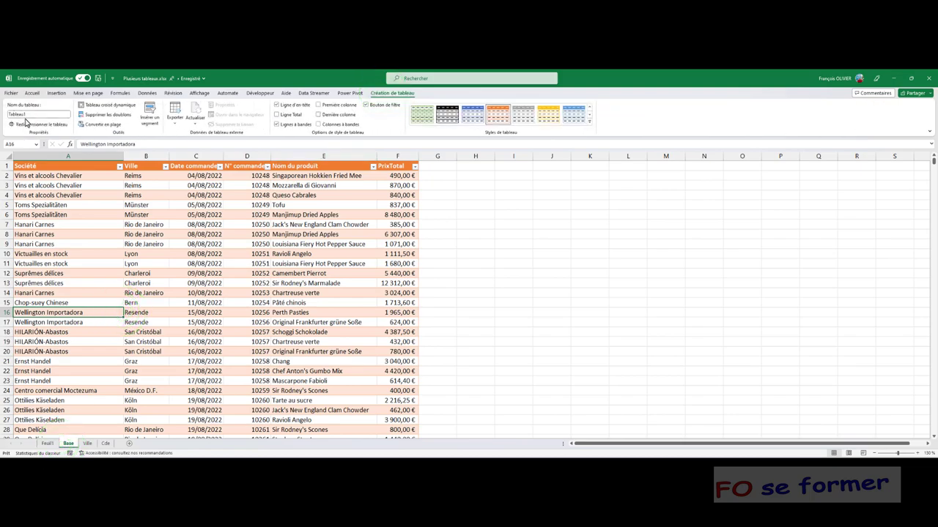
{"action": "left_click", "coordinate": [87, 443]}
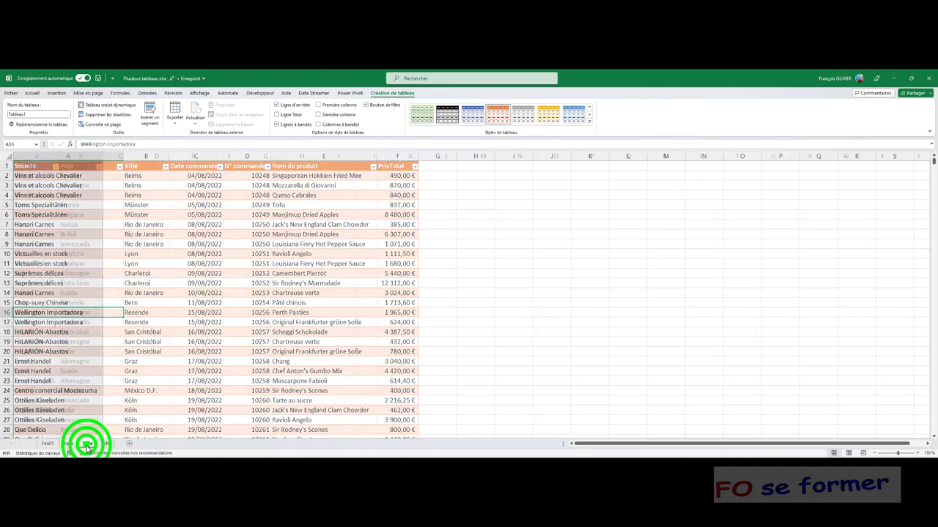
{"action": "left_click", "coordinate": [48, 244]}
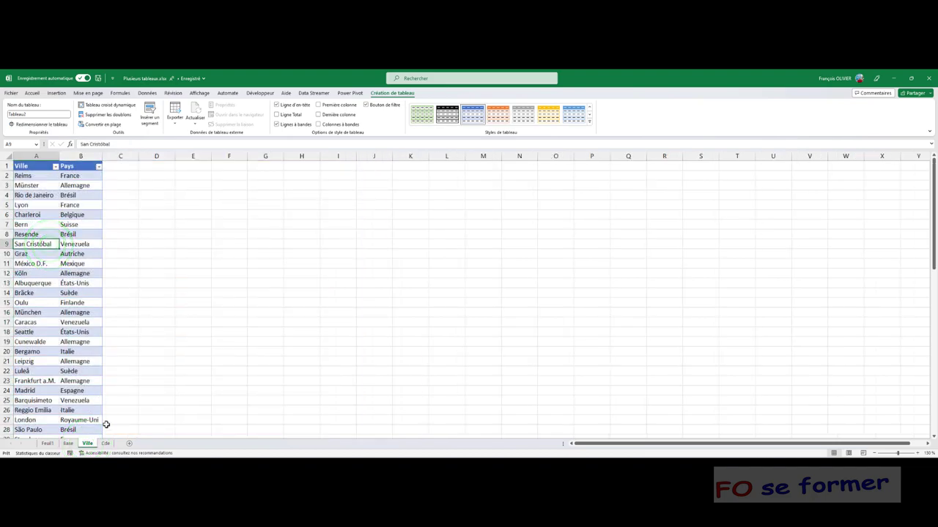
{"action": "left_click", "coordinate": [106, 443]}
{"action": "left_click", "coordinate": [175, 223]}
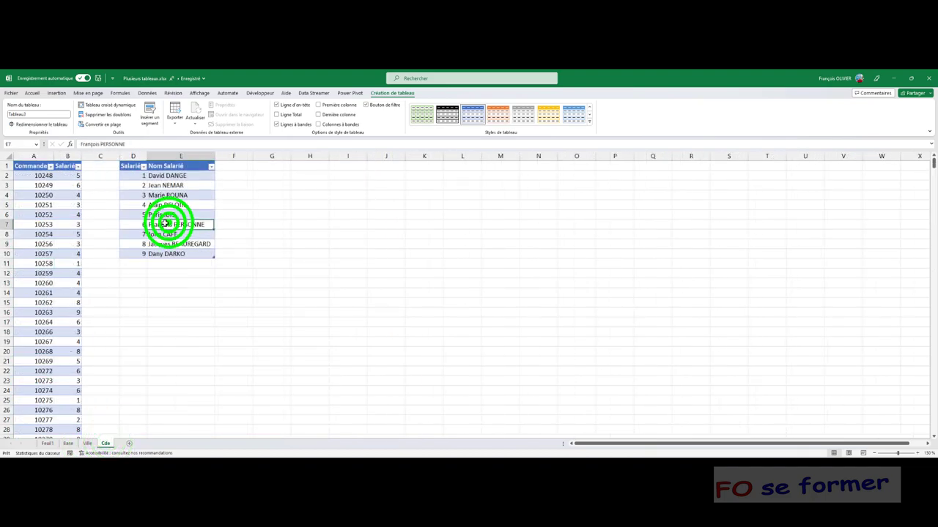
{"action": "left_click", "coordinate": [49, 443]}
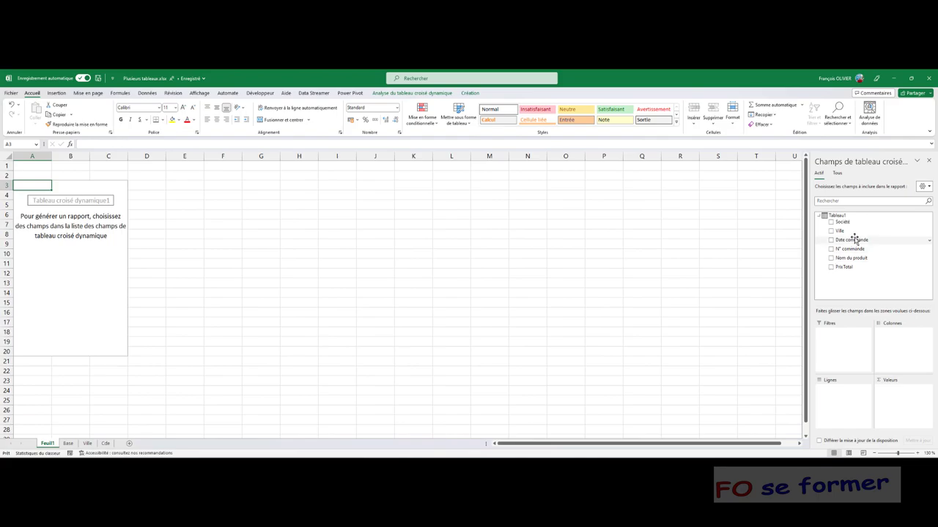
Place Date commande in Colonnes, Ville in Lignes and PrixTotal in Valeurs
{"action": "left_click_drag", "start_coordinate": [855, 240], "coordinate": [836, 395]}
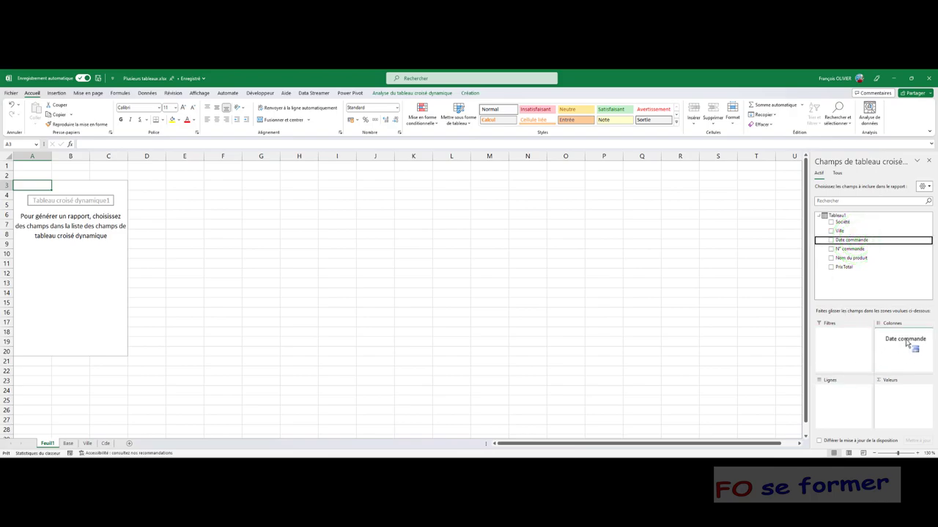
{"action": "left_click_drag", "start_coordinate": [835, 395], "coordinate": [902, 345]}
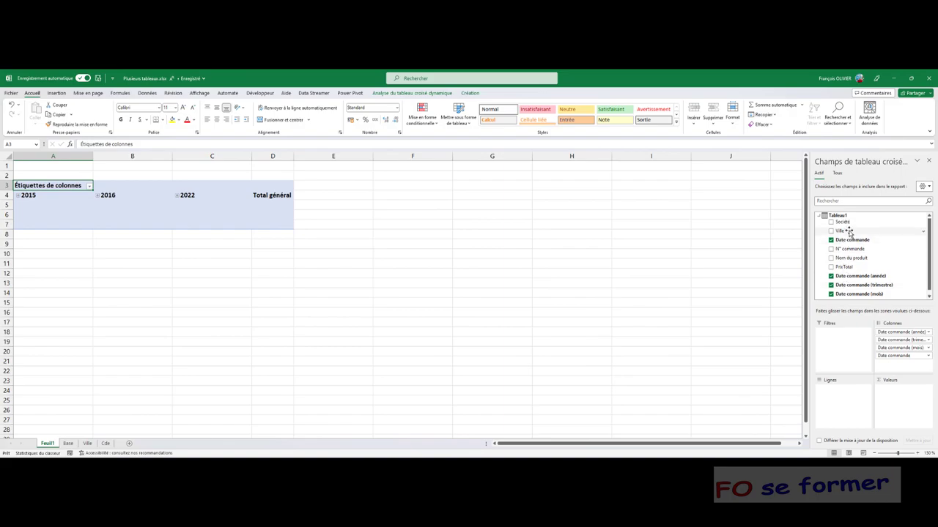
{"action": "left_click_drag", "start_coordinate": [844, 231], "coordinate": [842, 398]}
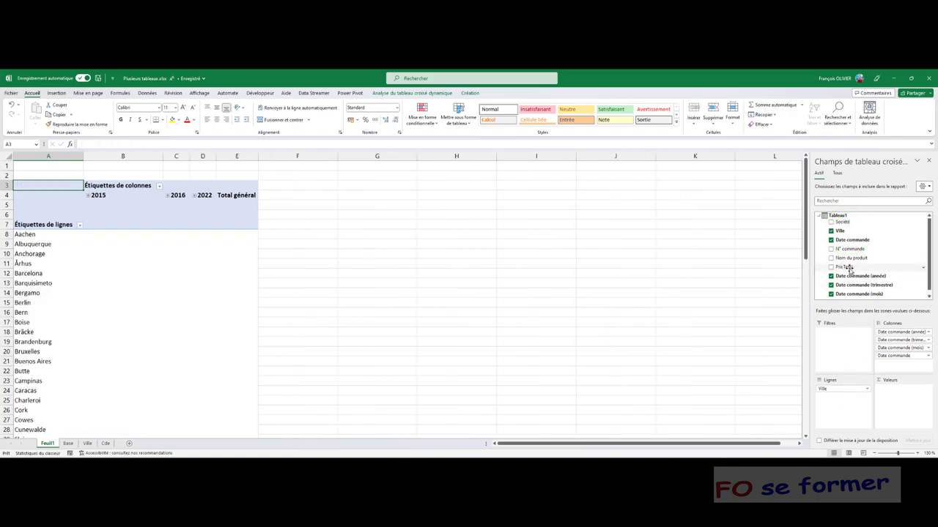
{"action": "left_click_drag", "start_coordinate": [848, 268], "coordinate": [900, 401]}
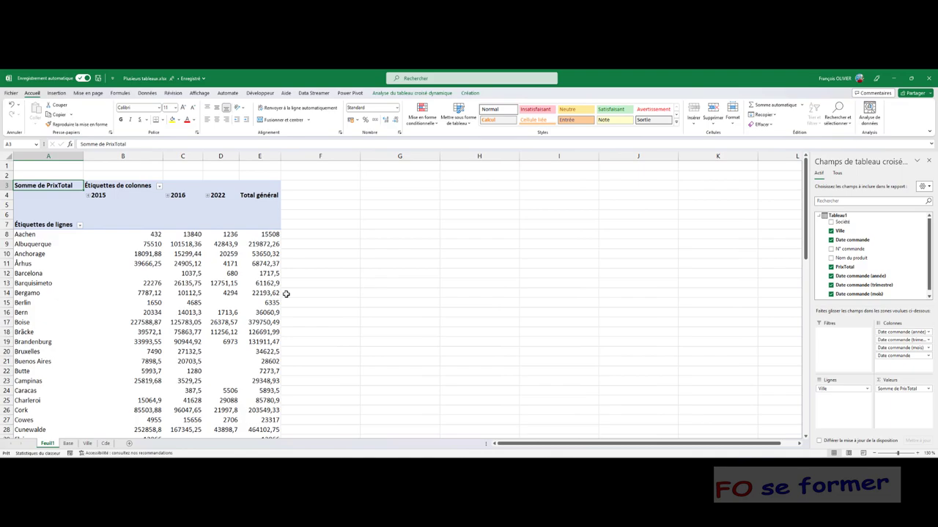
{"action": "scroll", "coordinate": [180, 326], "scroll_direction": "down", "scroll_amount": 1}
{"action": "scroll", "coordinate": [192, 323], "scroll_direction": "down", "scroll_amount": 5}
{"action": "scroll", "coordinate": [192, 323], "scroll_direction": "down", "scroll_amount": 4}
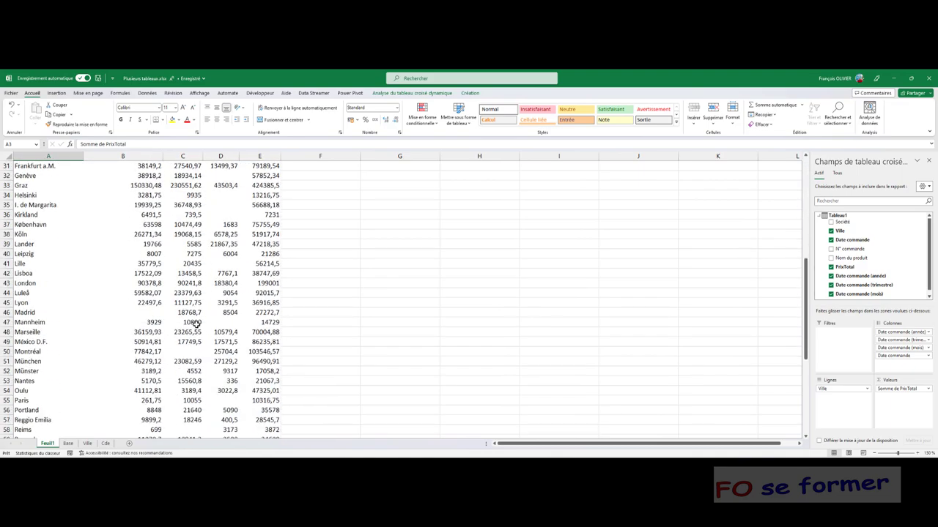
{"action": "scroll", "coordinate": [194, 324], "scroll_direction": "down", "scroll_amount": 4}
{"action": "scroll", "coordinate": [198, 323], "scroll_direction": "down", "scroll_amount": 6}
{"action": "scroll", "coordinate": [208, 323], "scroll_direction": "up", "scroll_amount": 2}
{"action": "scroll", "coordinate": [208, 323], "scroll_direction": "up", "scroll_amount": 6}
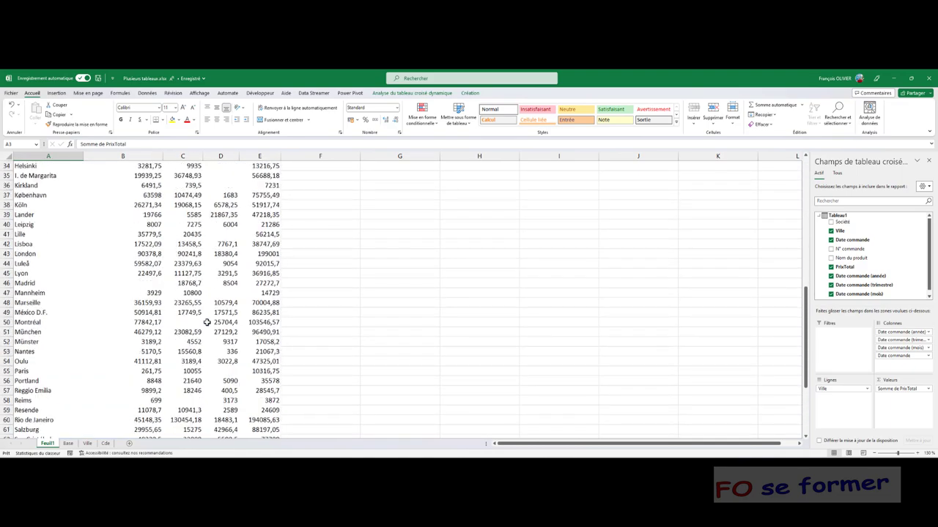
{"action": "scroll", "coordinate": [208, 322], "scroll_direction": "up", "scroll_amount": 7}
{"action": "scroll", "coordinate": [210, 322], "scroll_direction": "up", "scroll_amount": 5}
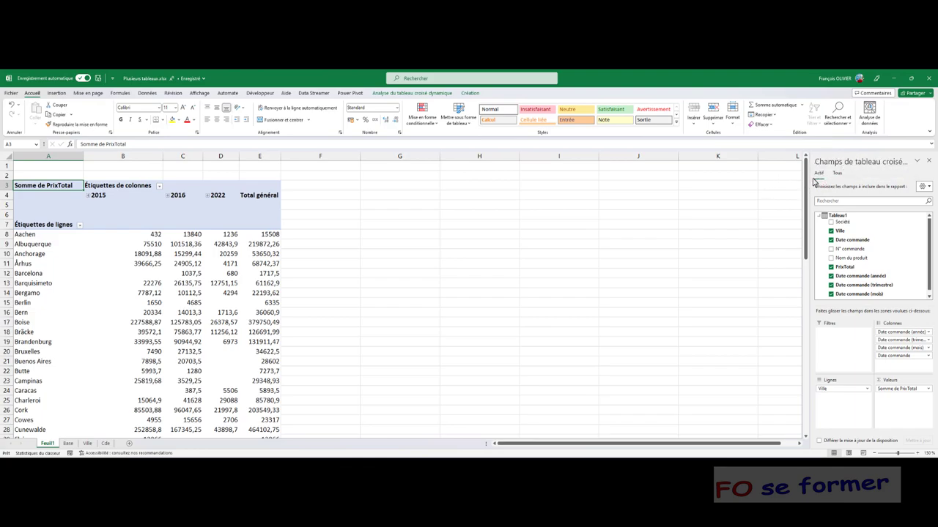
Switch the field list between Tous and Actif and re-expand Tableau1's fields
{"action": "left_click", "coordinate": [836, 174]}
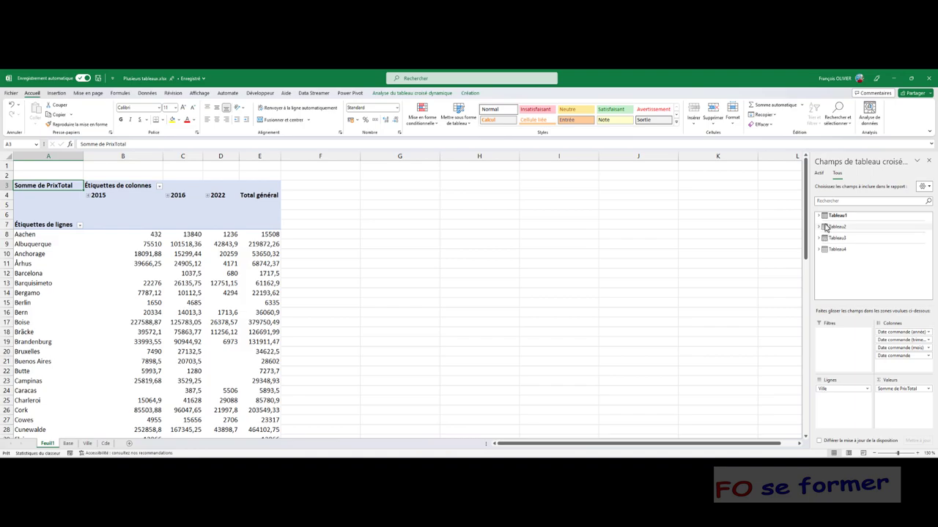
{"action": "left_click", "coordinate": [819, 173]}
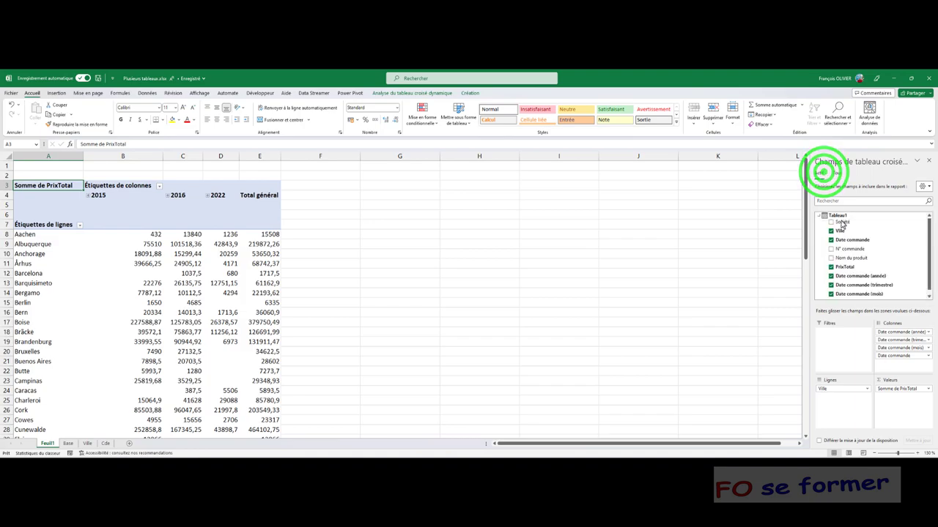
{"action": "left_click", "coordinate": [819, 216]}
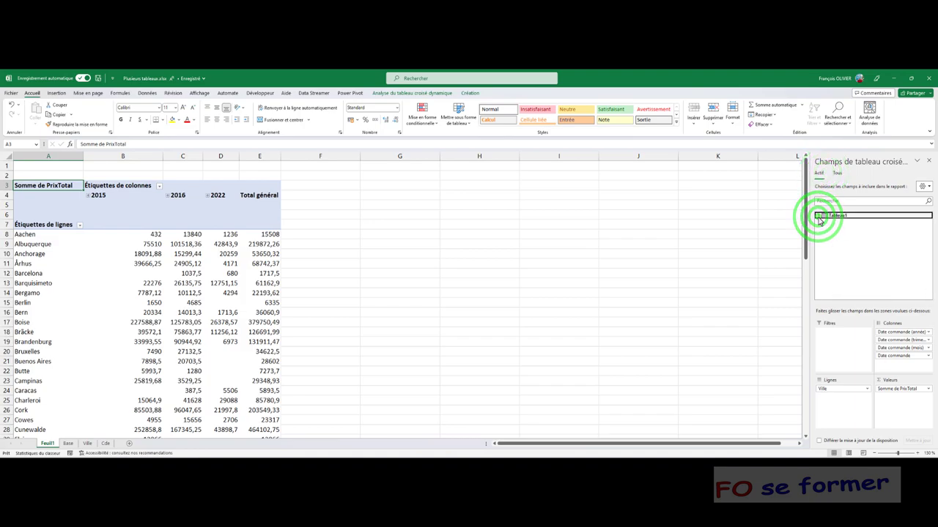
{"action": "left_click", "coordinate": [819, 217]}
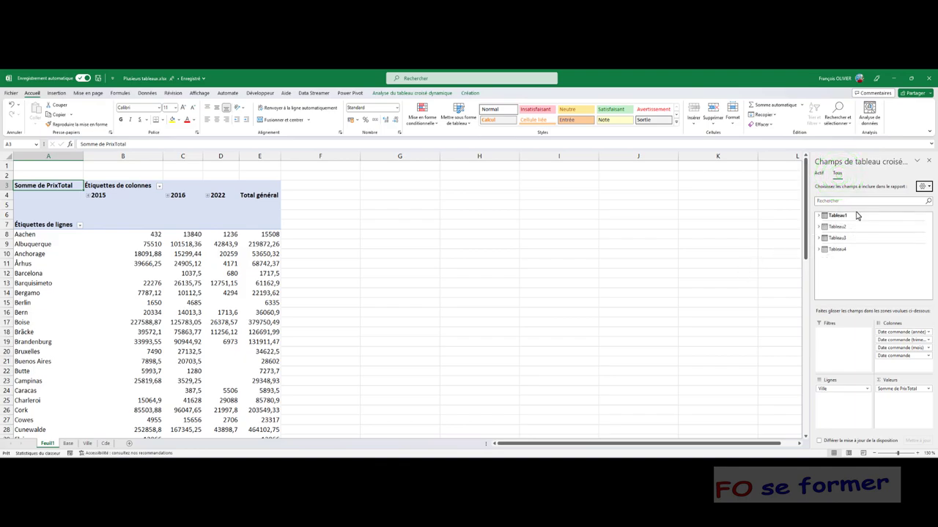
Check the Base, Ville and Cde sheet tables, then come back to Feuil1
{"action": "mouse_move", "coordinate": [855, 217]}
{"action": "left_click", "coordinate": [68, 443]}
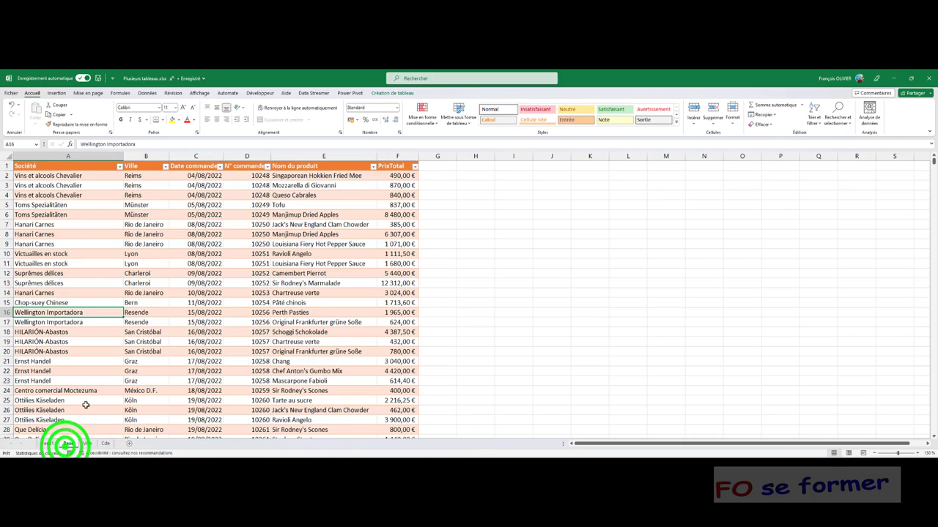
{"action": "left_click", "coordinate": [88, 443]}
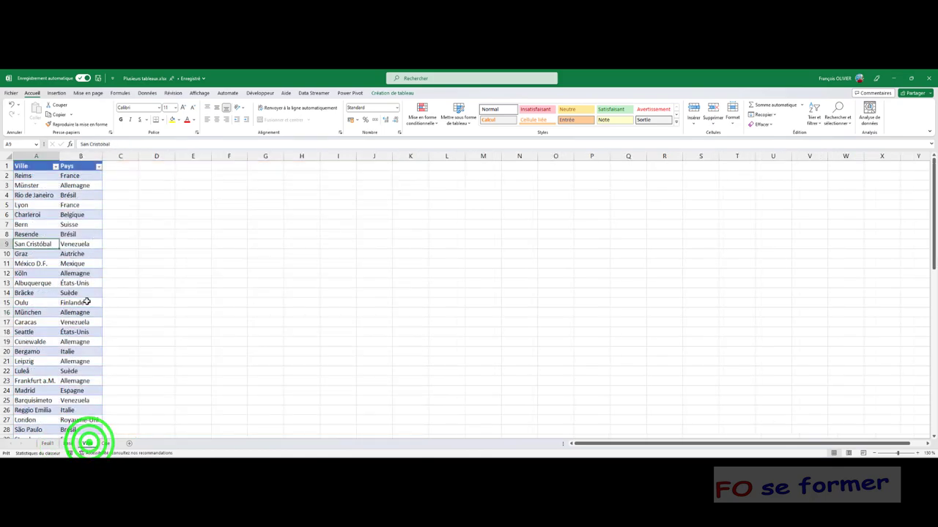
{"action": "left_click", "coordinate": [105, 444]}
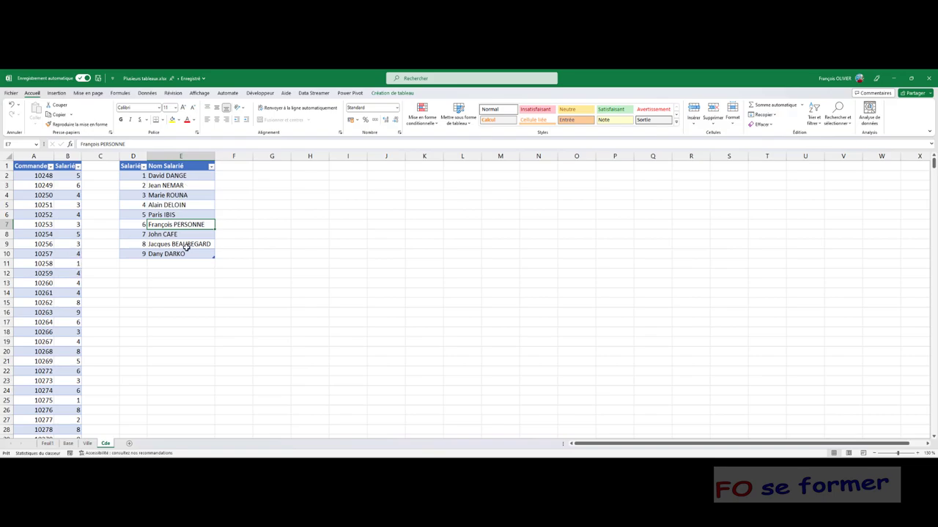
{"action": "left_click", "coordinate": [47, 444]}
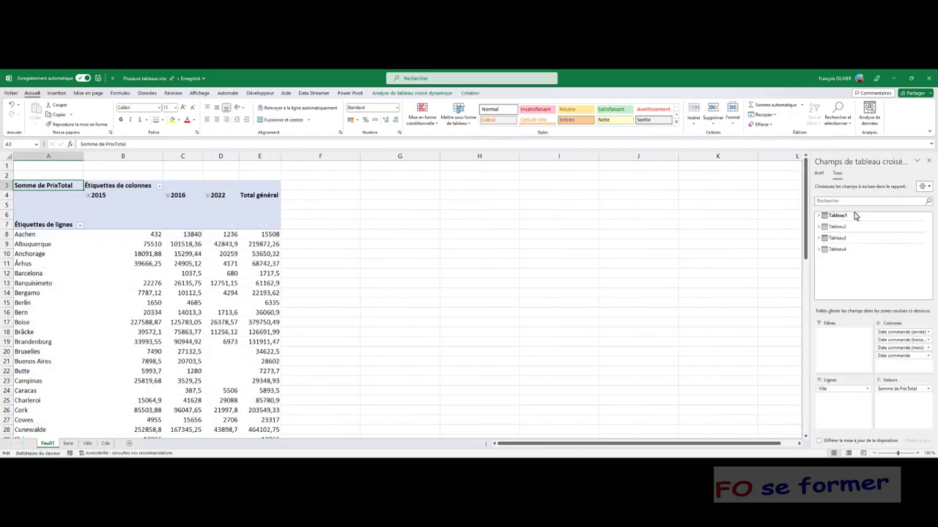
Add Tableau2's Pays field to Lignes above Ville and scroll through the grouped results
{"action": "left_click", "coordinate": [818, 228]}
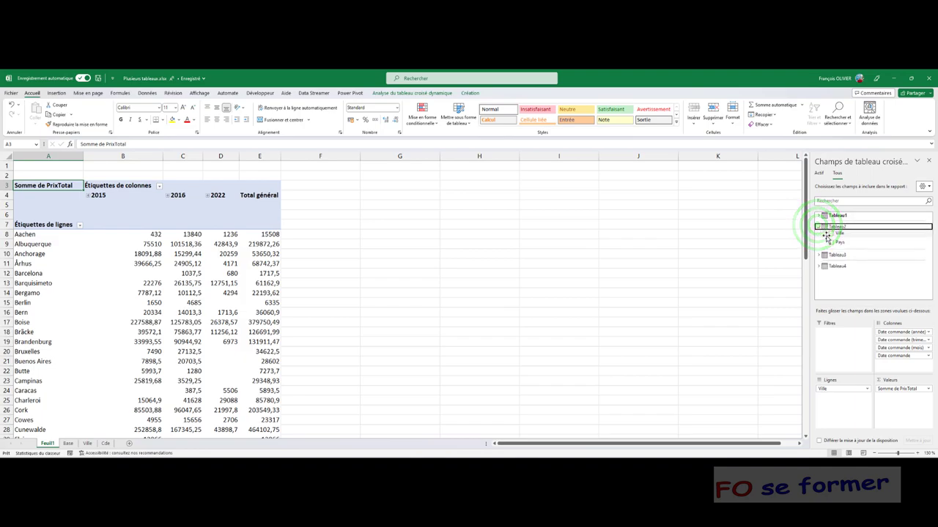
{"action": "left_click_drag", "start_coordinate": [837, 246], "coordinate": [830, 387]}
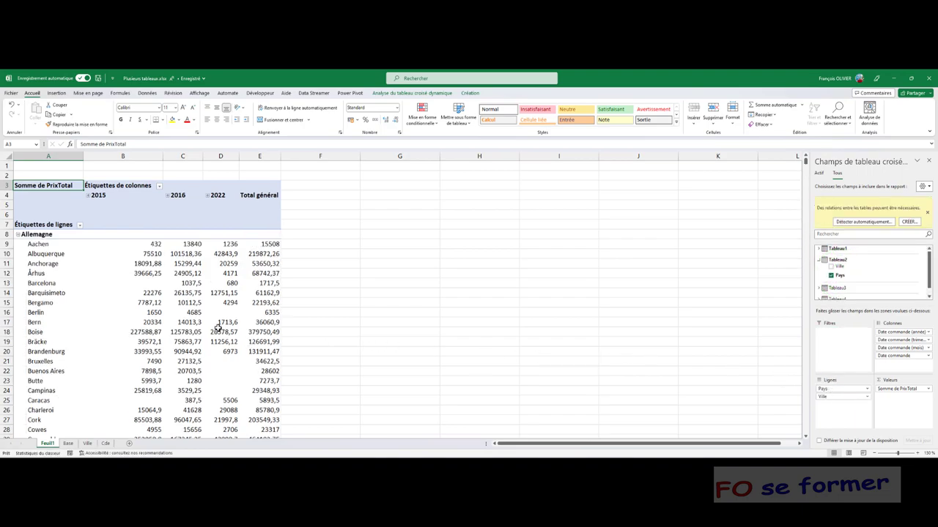
{"action": "mouse_move", "coordinate": [193, 301]}
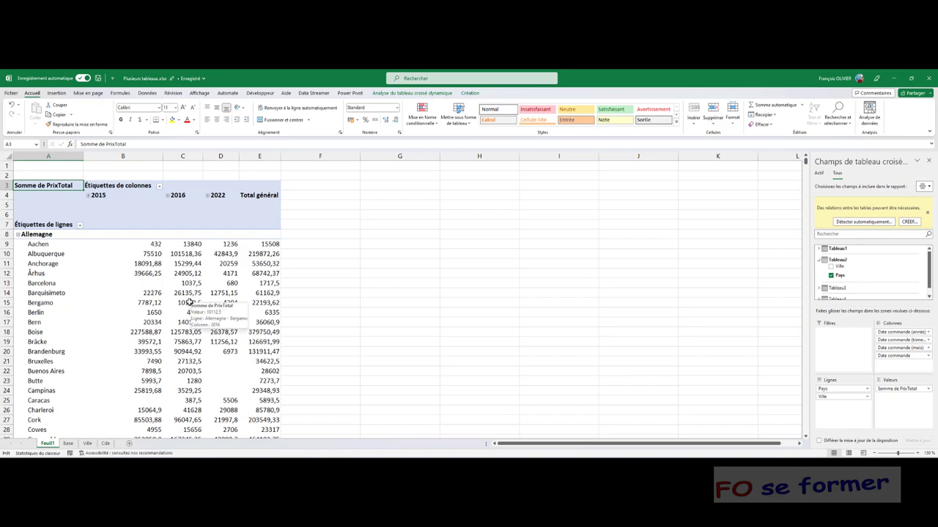
{"action": "scroll", "coordinate": [134, 289], "scroll_direction": "down", "scroll_amount": 1}
{"action": "scroll", "coordinate": [134, 289], "scroll_direction": "down", "scroll_amount": 1}
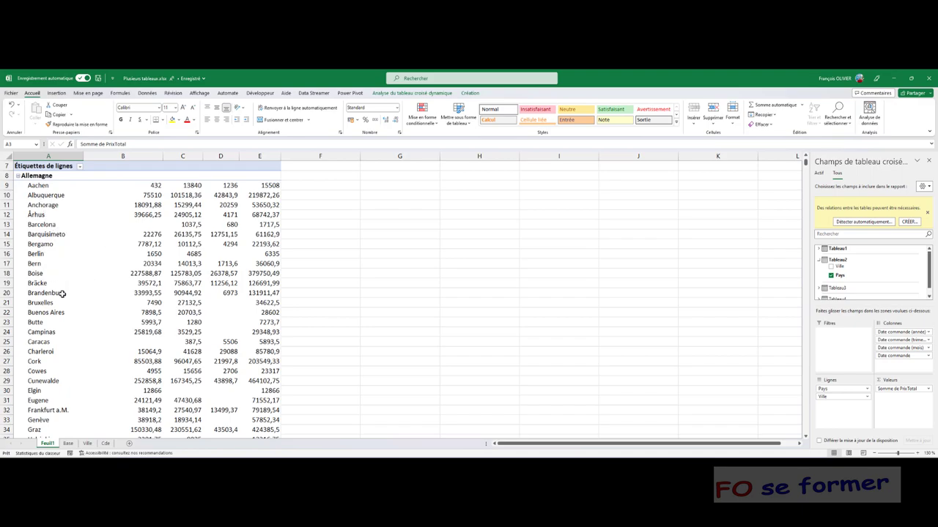
{"action": "scroll", "coordinate": [52, 336], "scroll_direction": "down", "scroll_amount": 3}
{"action": "scroll", "coordinate": [53, 336], "scroll_direction": "down", "scroll_amount": 2}
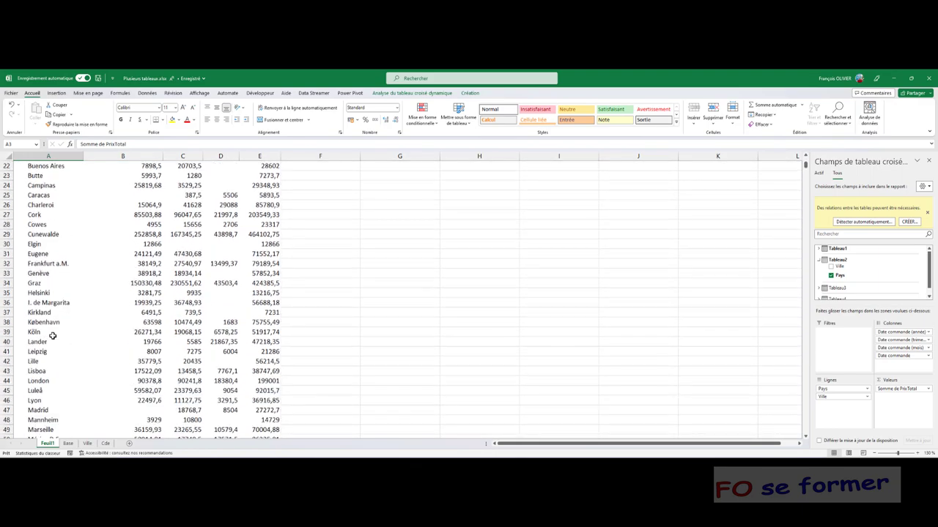
{"action": "scroll", "coordinate": [53, 336], "scroll_direction": "down", "scroll_amount": 2}
{"action": "scroll", "coordinate": [53, 335], "scroll_direction": "down", "scroll_amount": 3}
{"action": "scroll", "coordinate": [55, 334], "scroll_direction": "down", "scroll_amount": 6}
{"action": "scroll", "coordinate": [55, 333], "scroll_direction": "down", "scroll_amount": 3}
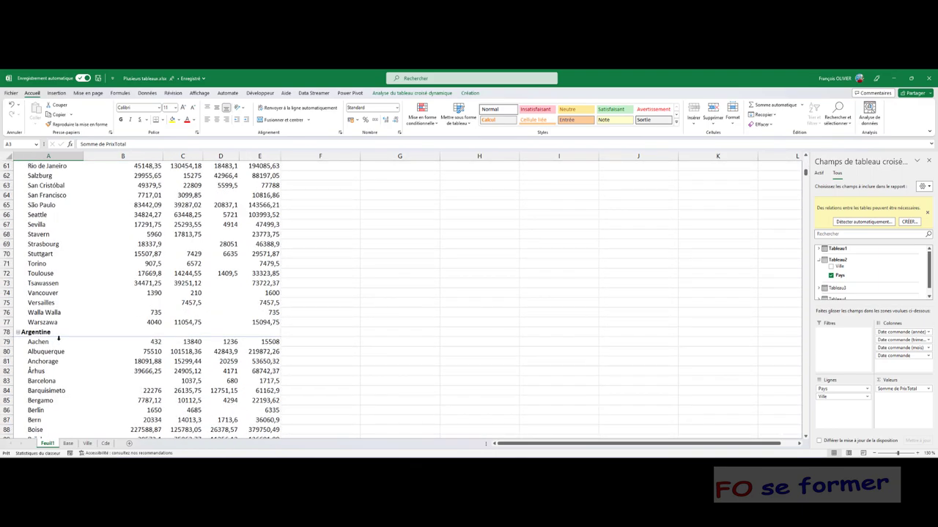
{"action": "scroll", "coordinate": [57, 342], "scroll_direction": "down", "scroll_amount": 2}
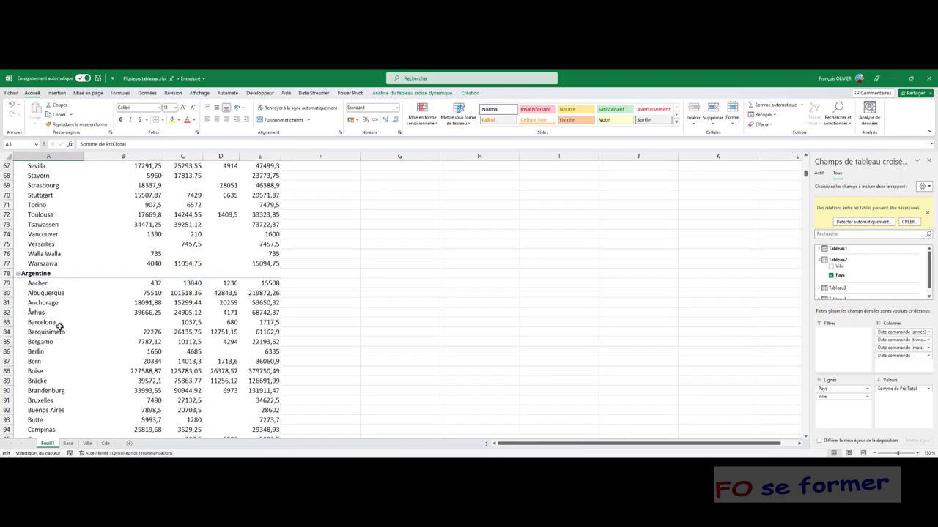
{"action": "scroll", "coordinate": [63, 322], "scroll_direction": "up", "scroll_amount": 6}
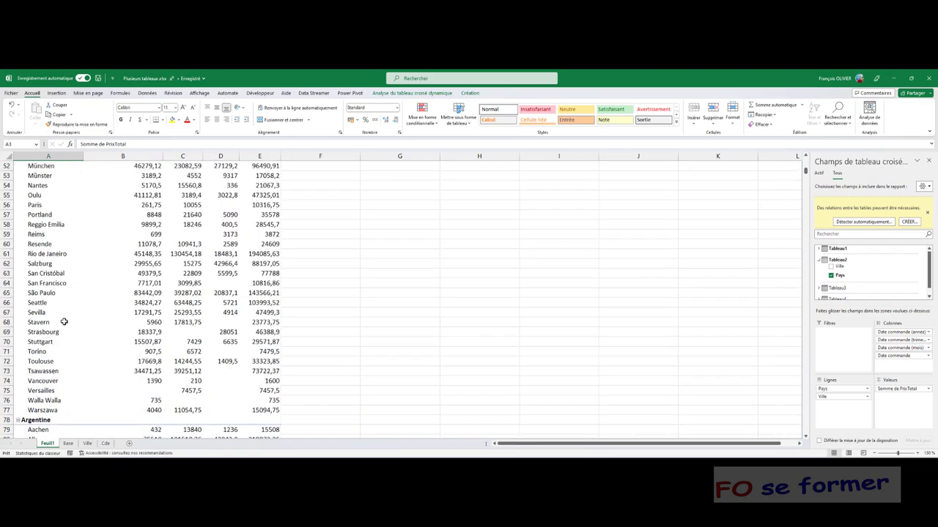
{"action": "scroll", "coordinate": [64, 321], "scroll_direction": "up", "scroll_amount": 4}
{"action": "scroll", "coordinate": [66, 319], "scroll_direction": "up", "scroll_amount": 4}
{"action": "scroll", "coordinate": [71, 317], "scroll_direction": "up", "scroll_amount": 4}
{"action": "scroll", "coordinate": [71, 317], "scroll_direction": "up", "scroll_amount": 5}
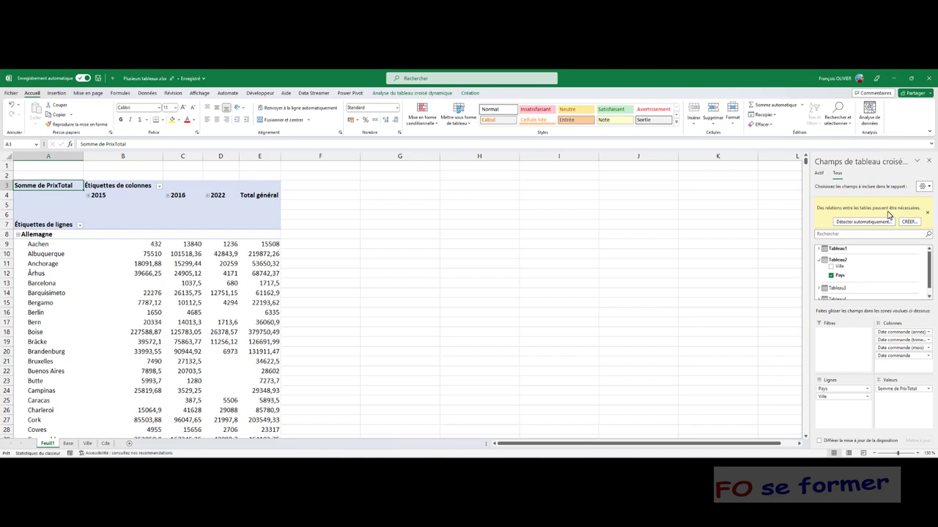
Auto-detect the missing table relationship from the banner and close the report
{"action": "left_click", "coordinate": [862, 221]}
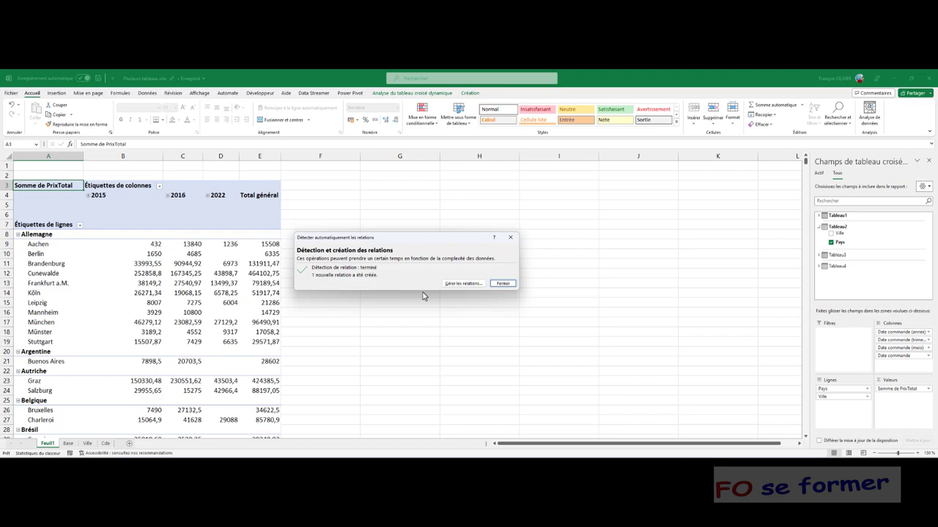
{"action": "left_click", "coordinate": [504, 286]}
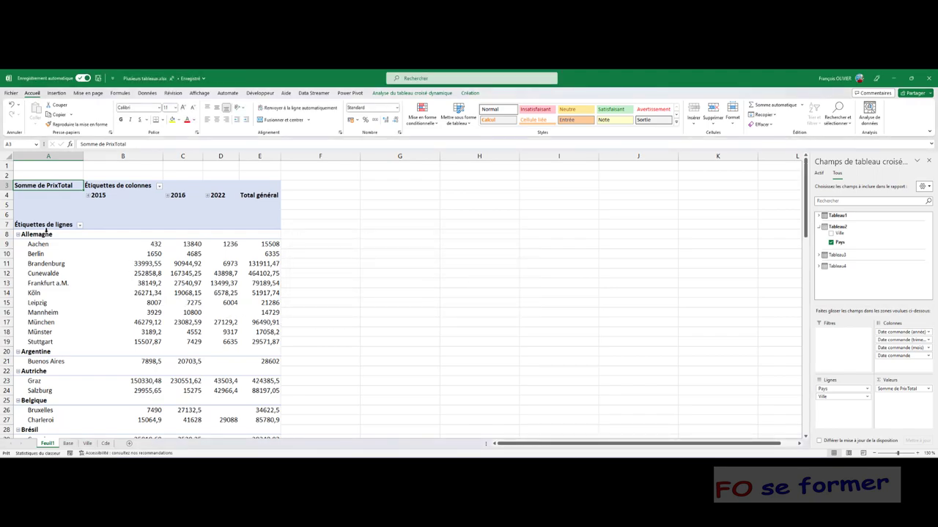
{"action": "scroll", "coordinate": [45, 351], "scroll_direction": "down", "scroll_amount": 1}
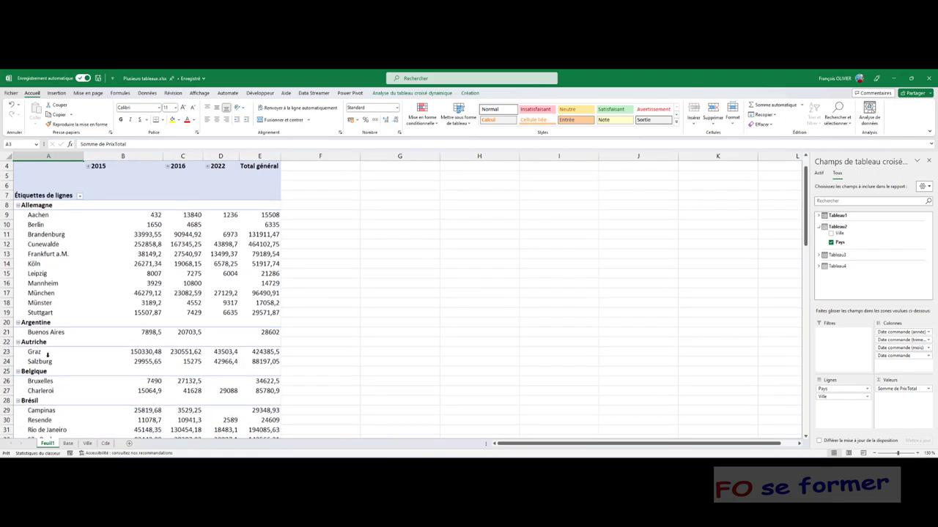
{"action": "scroll", "coordinate": [47, 352], "scroll_direction": "down", "scroll_amount": 1}
{"action": "scroll", "coordinate": [49, 353], "scroll_direction": "down", "scroll_amount": 4}
{"action": "scroll", "coordinate": [52, 355], "scroll_direction": "down", "scroll_amount": 1}
{"action": "scroll", "coordinate": [51, 355], "scroll_direction": "down", "scroll_amount": 3}
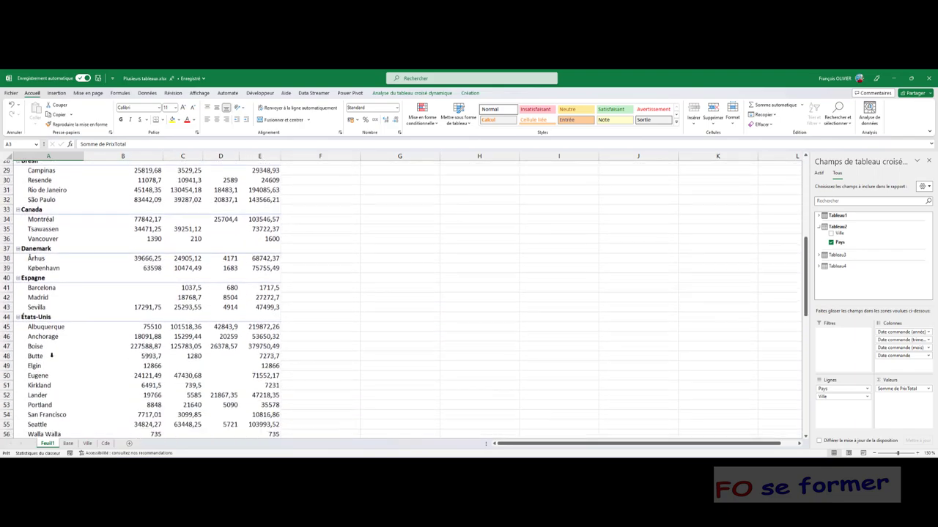
{"action": "scroll", "coordinate": [53, 355], "scroll_direction": "down", "scroll_amount": 4}
{"action": "scroll", "coordinate": [55, 356], "scroll_direction": "down", "scroll_amount": 1}
{"action": "scroll", "coordinate": [56, 355], "scroll_direction": "down", "scroll_amount": 4}
{"action": "scroll", "coordinate": [56, 355], "scroll_direction": "down", "scroll_amount": 3}
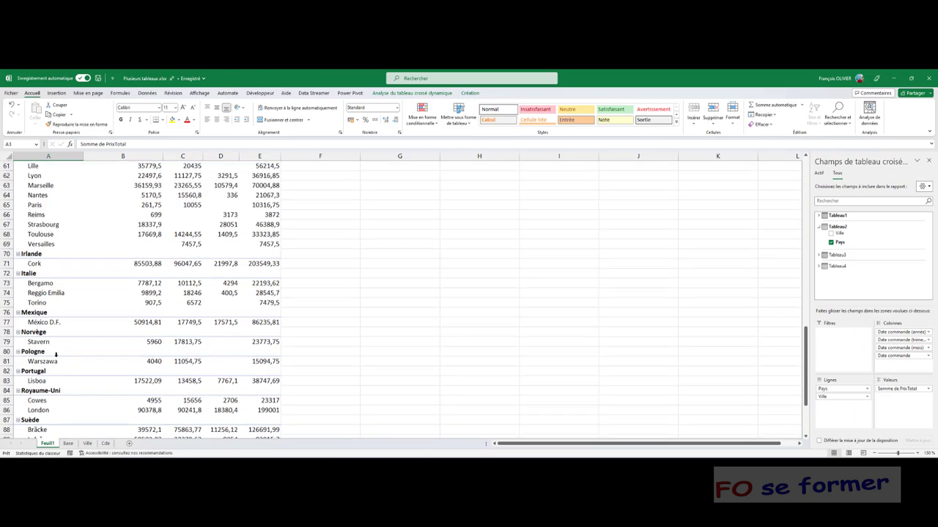
{"action": "scroll", "coordinate": [56, 356], "scroll_direction": "down", "scroll_amount": 1}
{"action": "scroll", "coordinate": [55, 355], "scroll_direction": "down", "scroll_amount": 2}
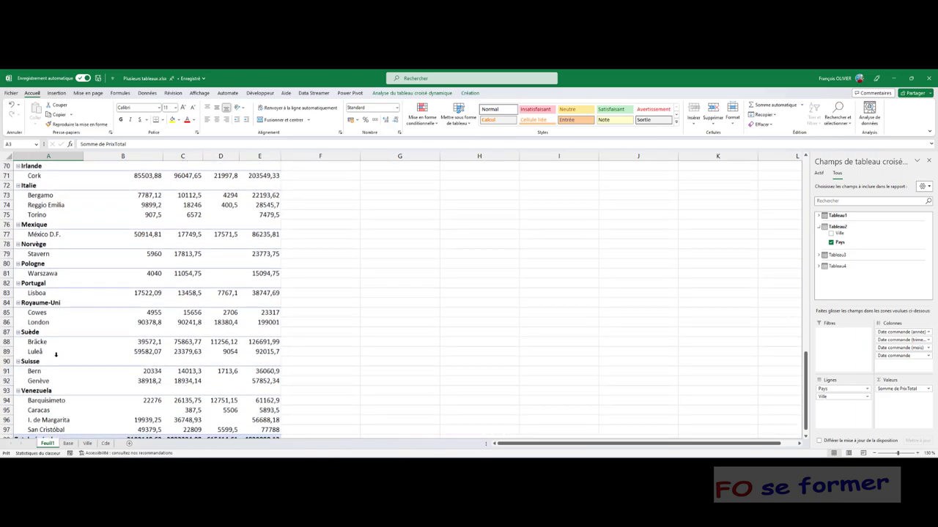
{"action": "scroll", "coordinate": [56, 354], "scroll_direction": "up", "scroll_amount": 5}
{"action": "scroll", "coordinate": [56, 352], "scroll_direction": "up", "scroll_amount": 7}
{"action": "scroll", "coordinate": [56, 345], "scroll_direction": "up", "scroll_amount": 5}
{"action": "scroll", "coordinate": [55, 335], "scroll_direction": "up", "scroll_amount": 6}
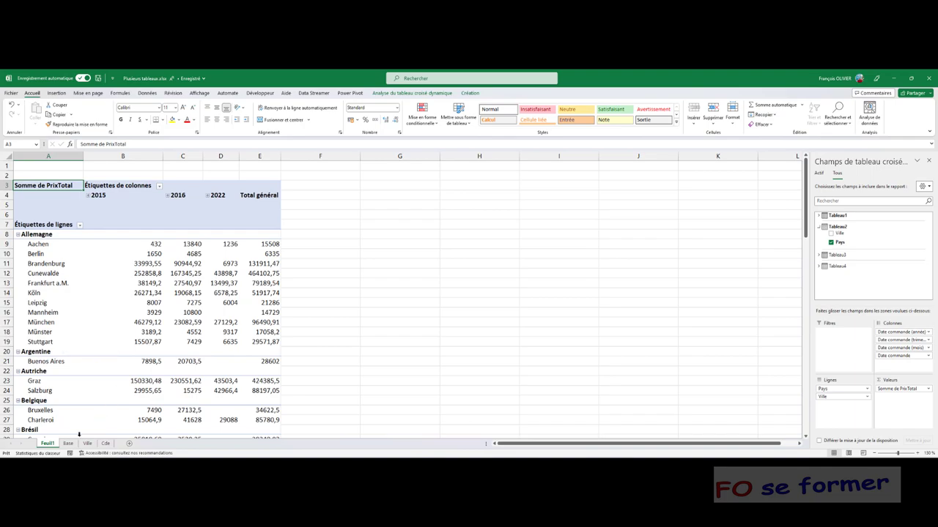
{"action": "left_click", "coordinate": [68, 443]}
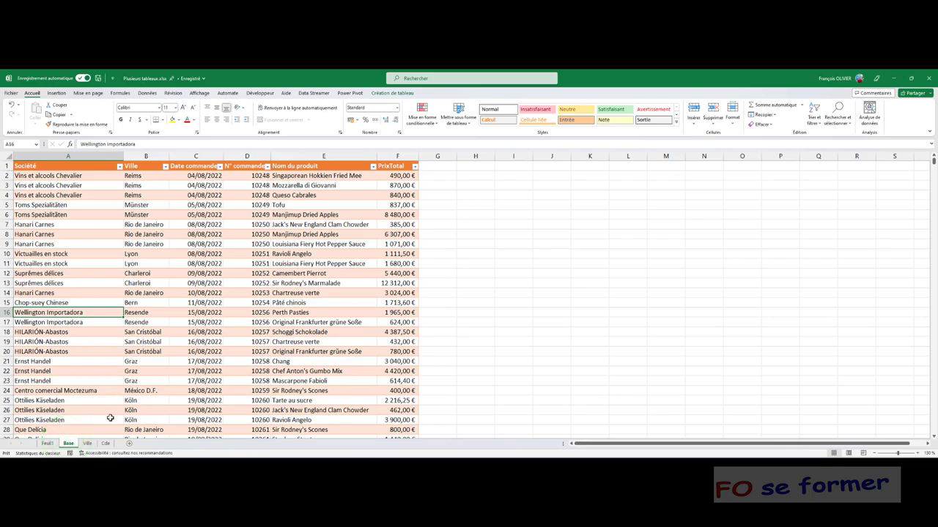
{"action": "left_click", "coordinate": [87, 444]}
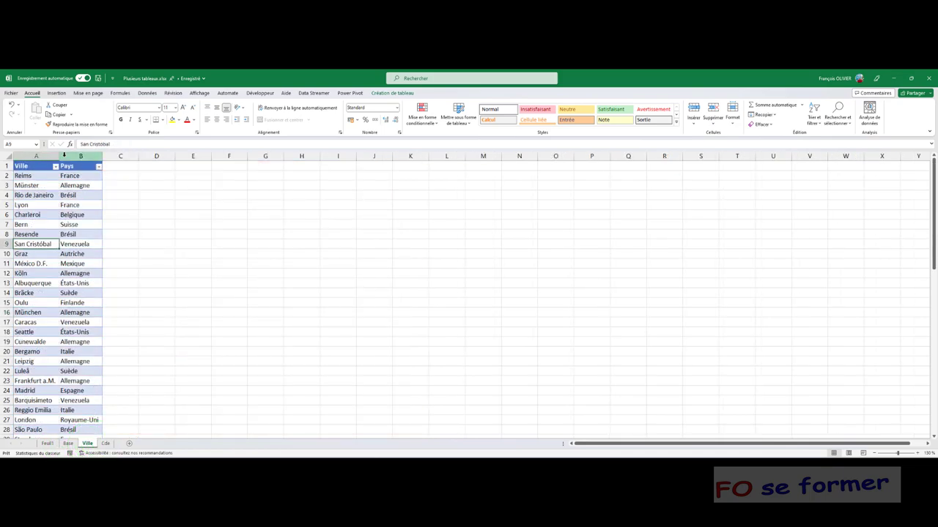
{"action": "left_click", "coordinate": [68, 444]}
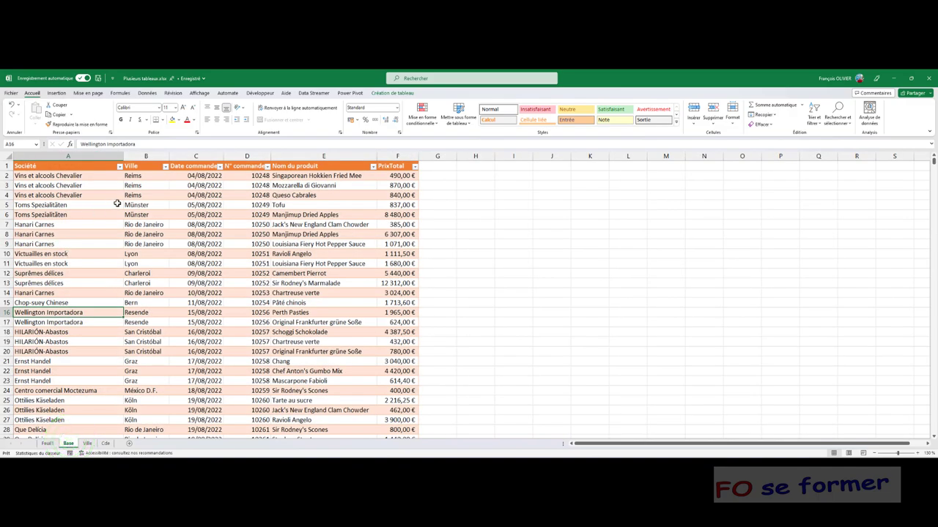
{"action": "left_click", "coordinate": [105, 443]}
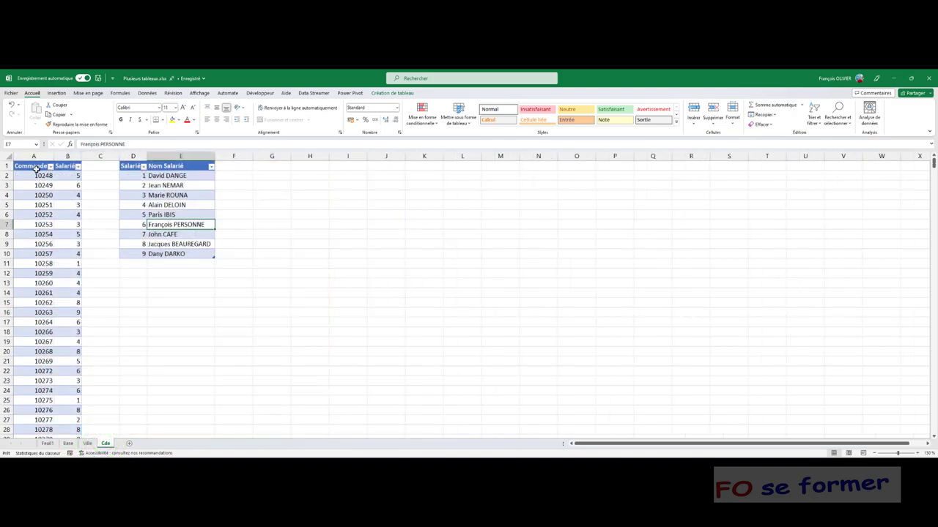
{"action": "left_click", "coordinate": [67, 443]}
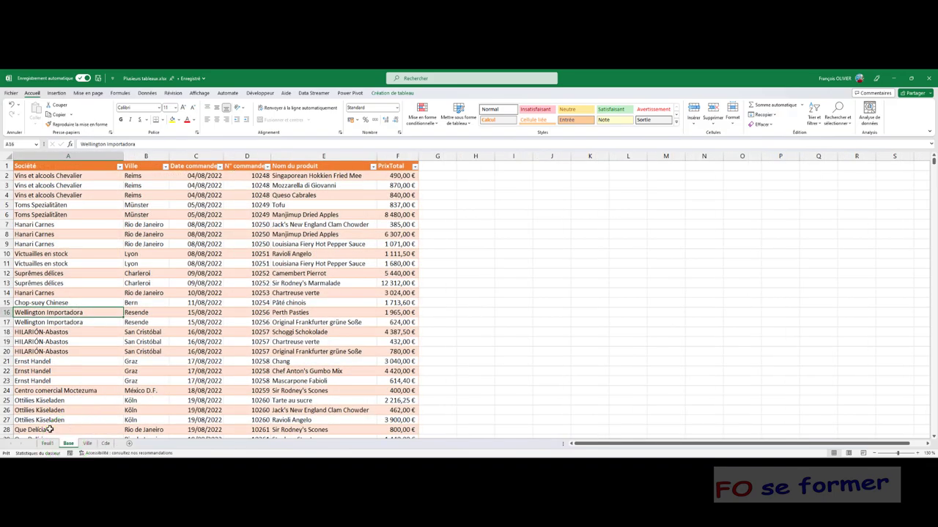
{"action": "left_click", "coordinate": [47, 444]}
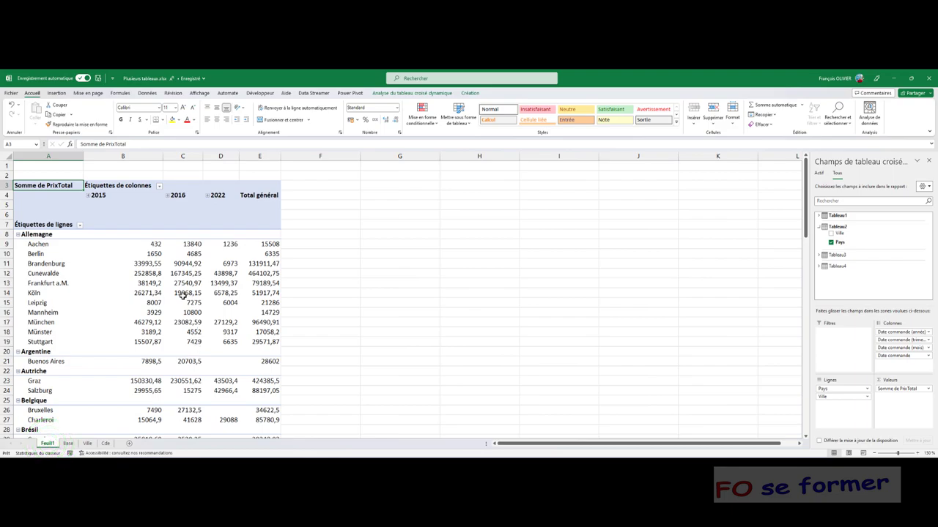
{"action": "mouse_move", "coordinate": [183, 295]}
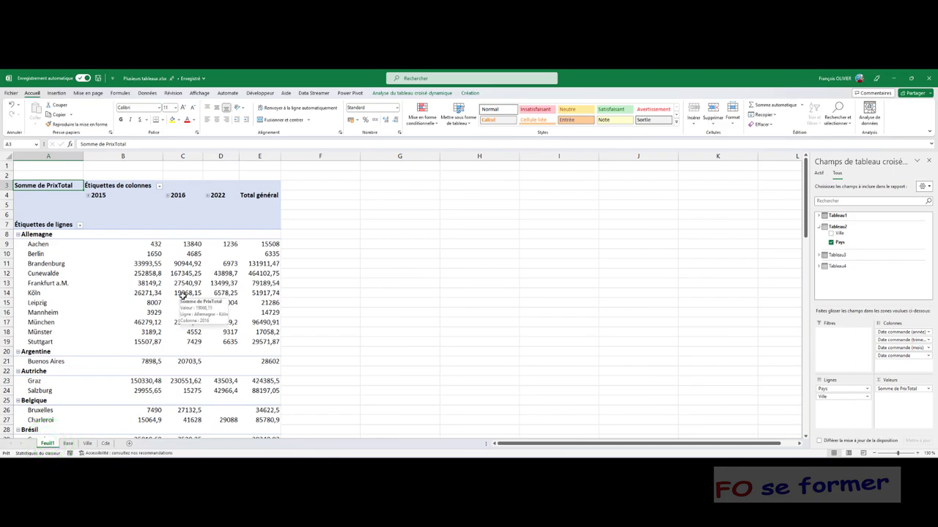
Open Gérer les relations to list the active Tableau1 (Ville) to Tableau2 (Ville) relationship
{"action": "left_click", "coordinate": [435, 95]}
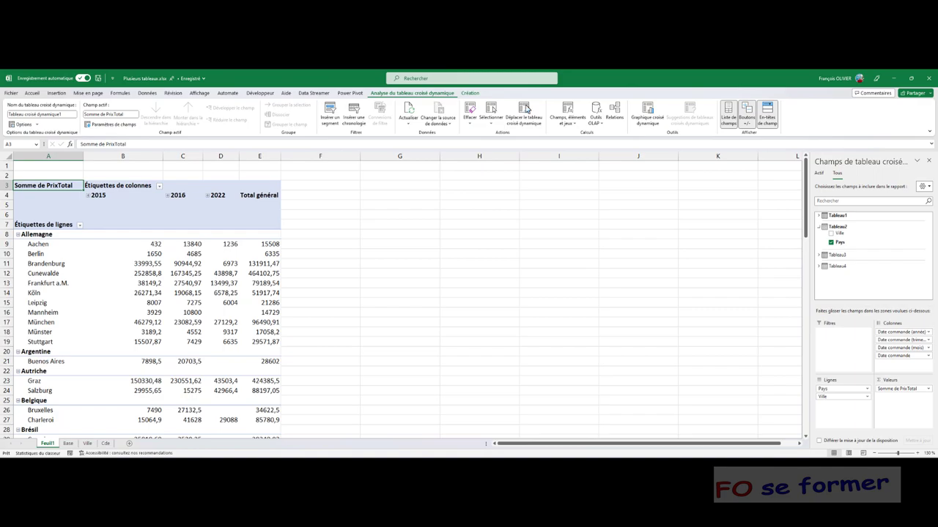
{"action": "left_click", "coordinate": [608, 119]}
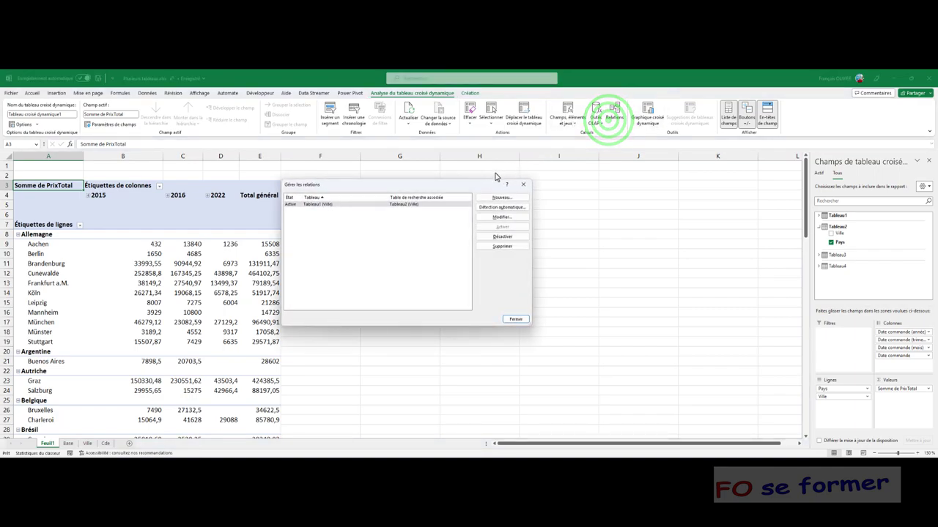
{"action": "left_click_drag", "start_coordinate": [481, 182], "coordinate": [548, 178]}
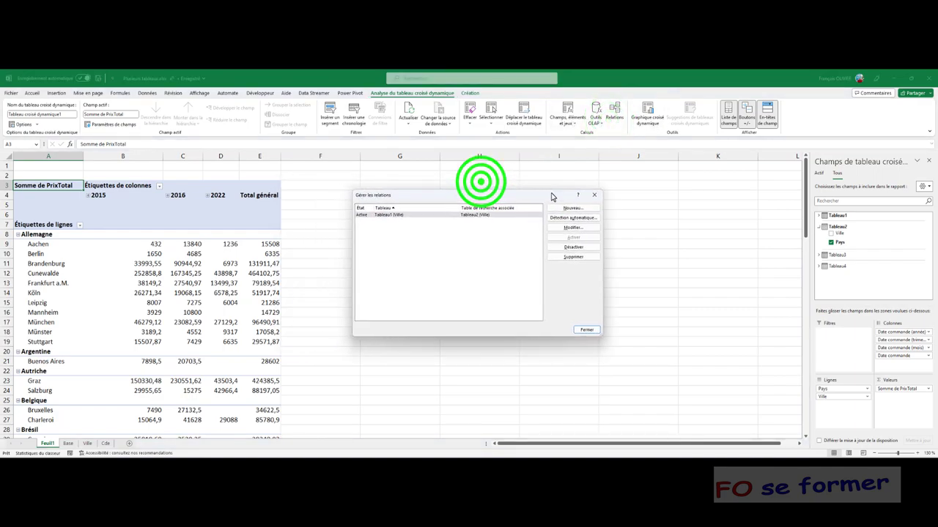
{"action": "left_click", "coordinate": [348, 235]}
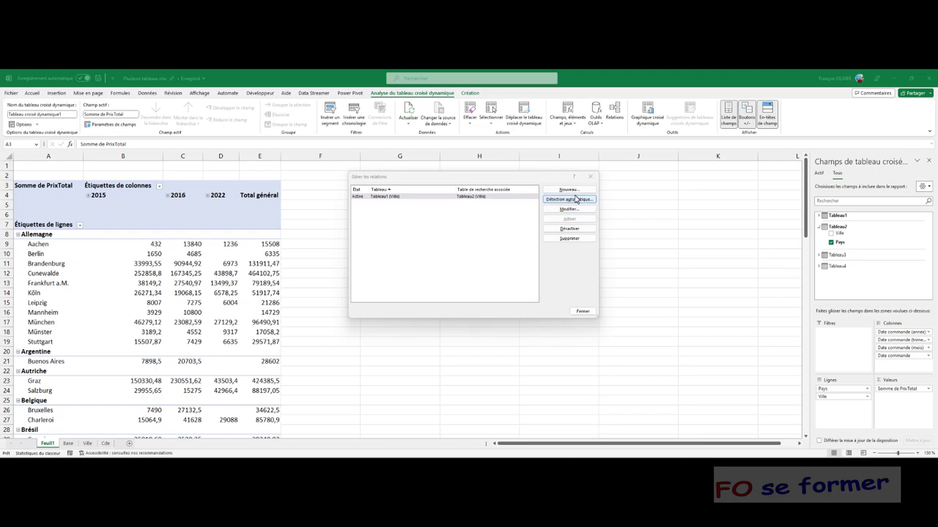
Create a relationship from Tableau1's N° commande column to Tableau3's Commande column
{"action": "left_click", "coordinate": [576, 191]}
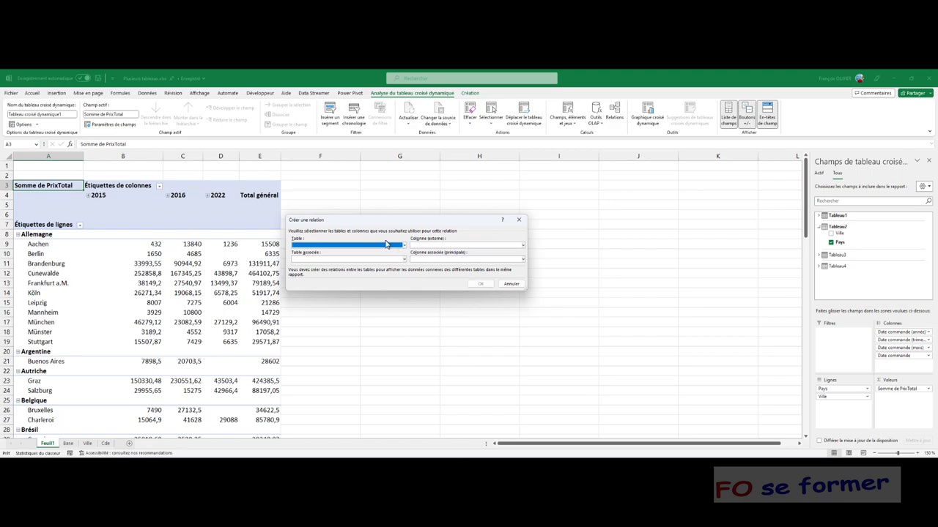
{"action": "left_click", "coordinate": [402, 246]}
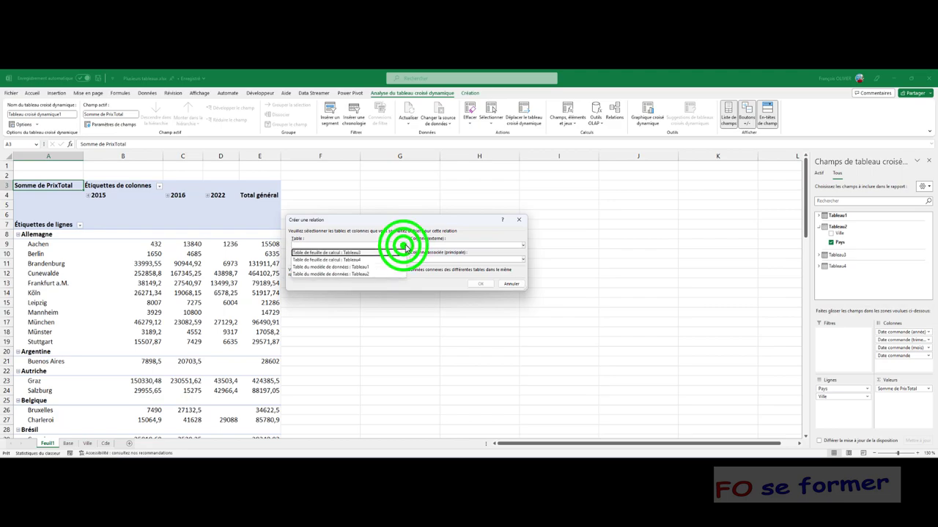
{"action": "left_click", "coordinate": [372, 267]}
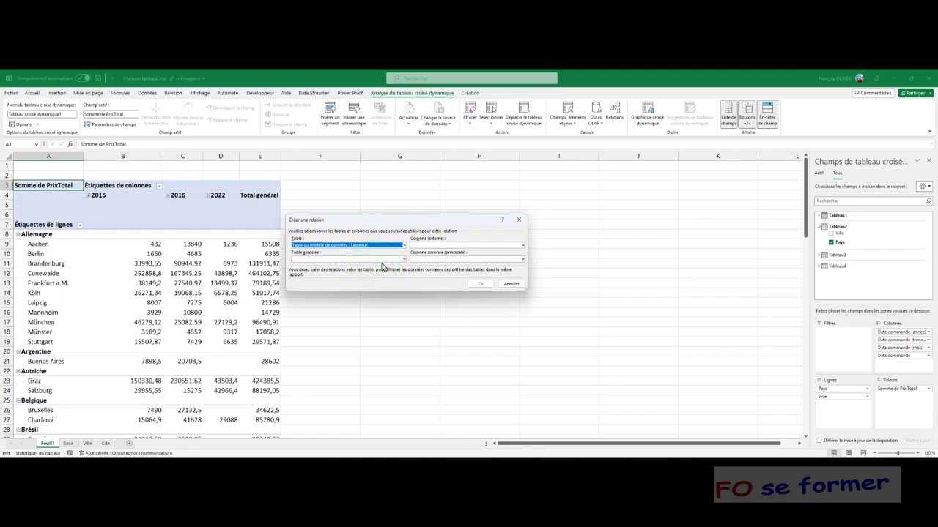
{"action": "left_click", "coordinate": [402, 258]}
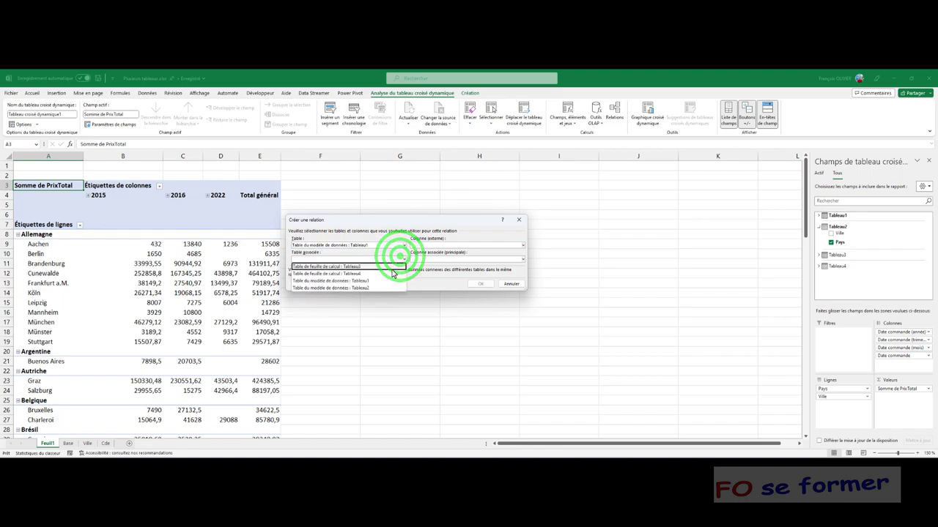
{"action": "left_click", "coordinate": [389, 267]}
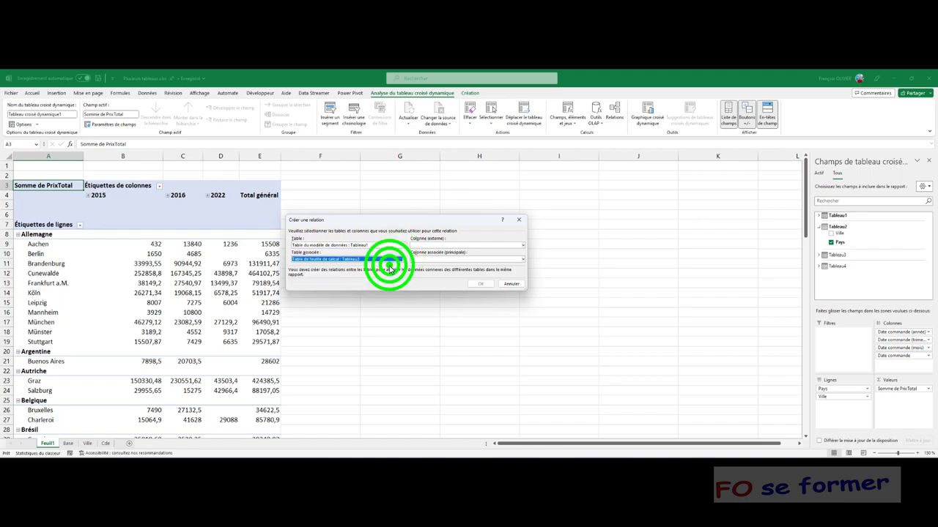
{"action": "left_click", "coordinate": [510, 246]}
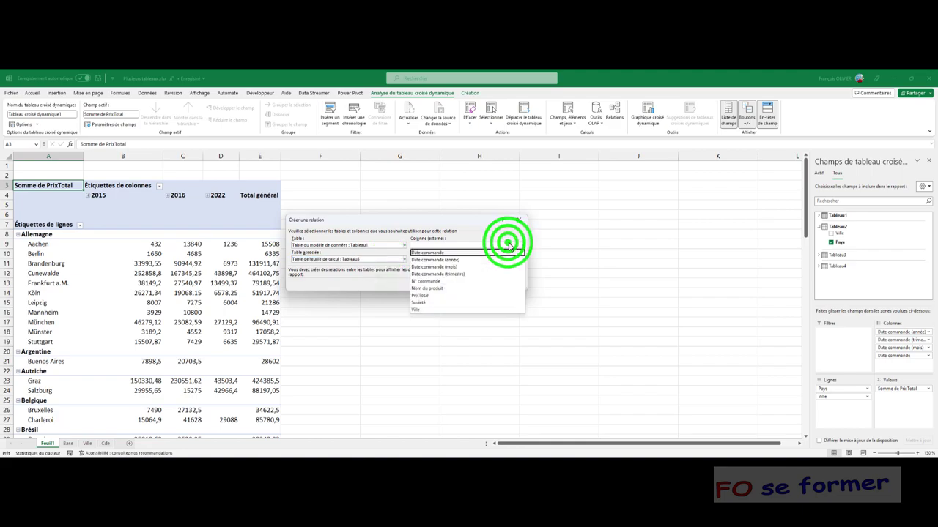
{"action": "left_click", "coordinate": [462, 283]}
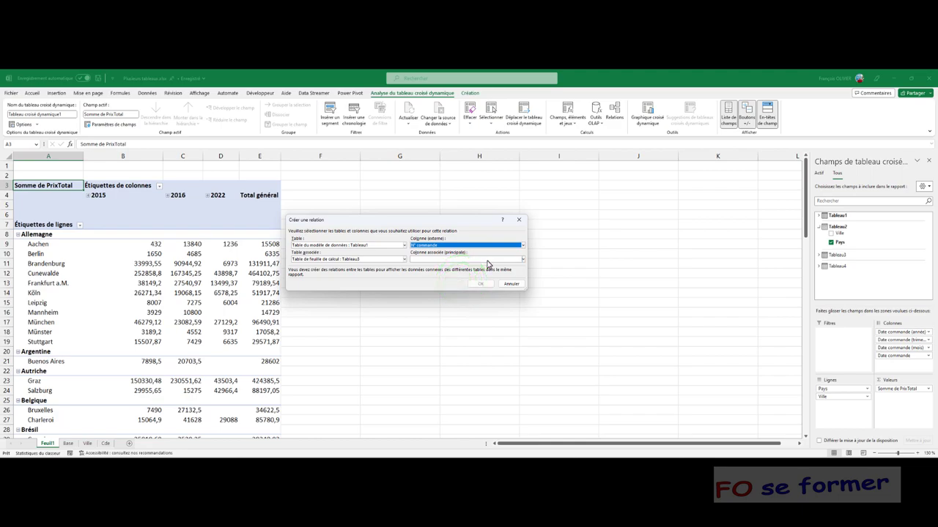
{"action": "left_click", "coordinate": [487, 259]}
{"action": "left_click", "coordinate": [487, 267]}
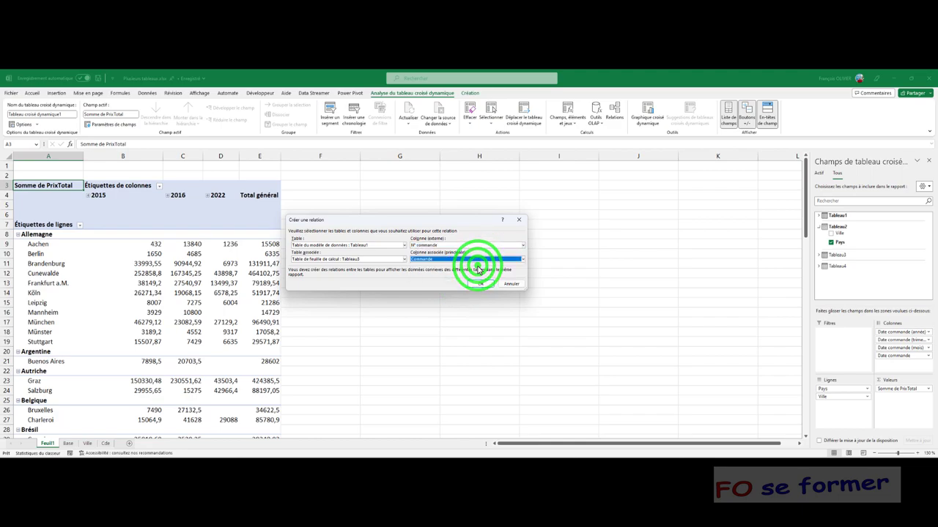
Confirm the Tableau1–Tableau3 order link and run Détection automatique, which finds nothing new
{"action": "left_click", "coordinate": [476, 285]}
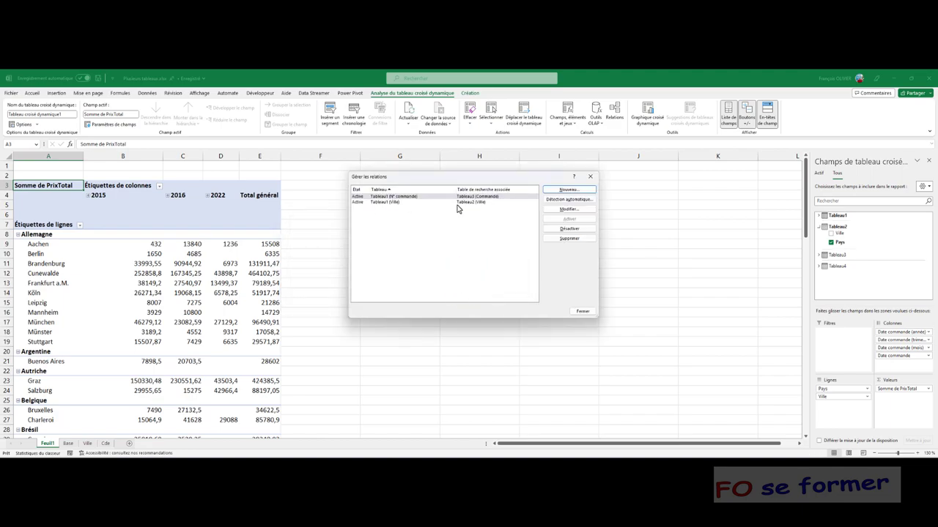
{"action": "left_click", "coordinate": [561, 200]}
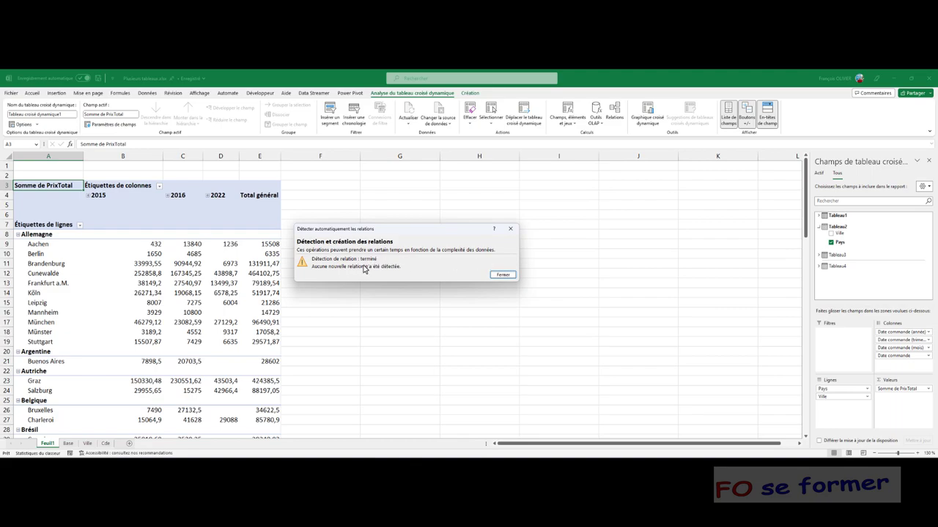
{"action": "left_click", "coordinate": [501, 276]}
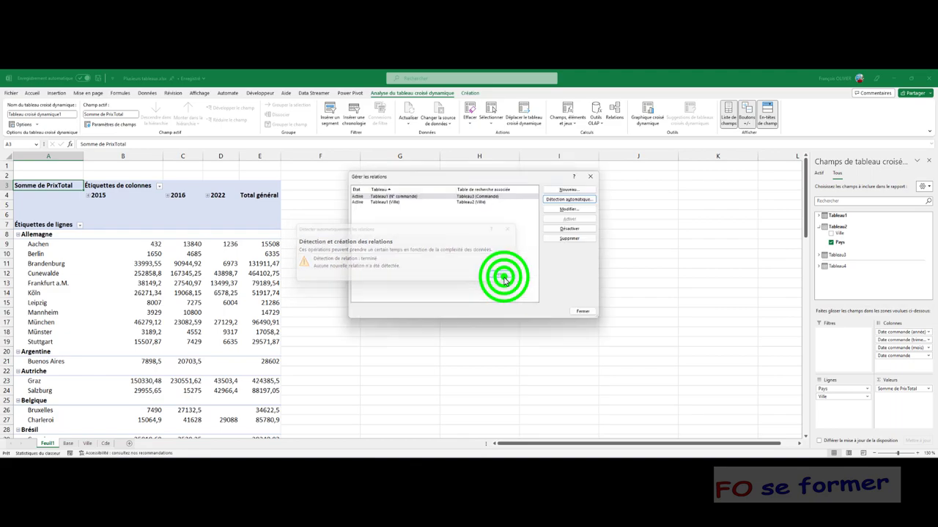
Create and confirm a relationship linking Tableau3's Salarié column to Tableau4's Salarié column
{"action": "left_click", "coordinate": [571, 190]}
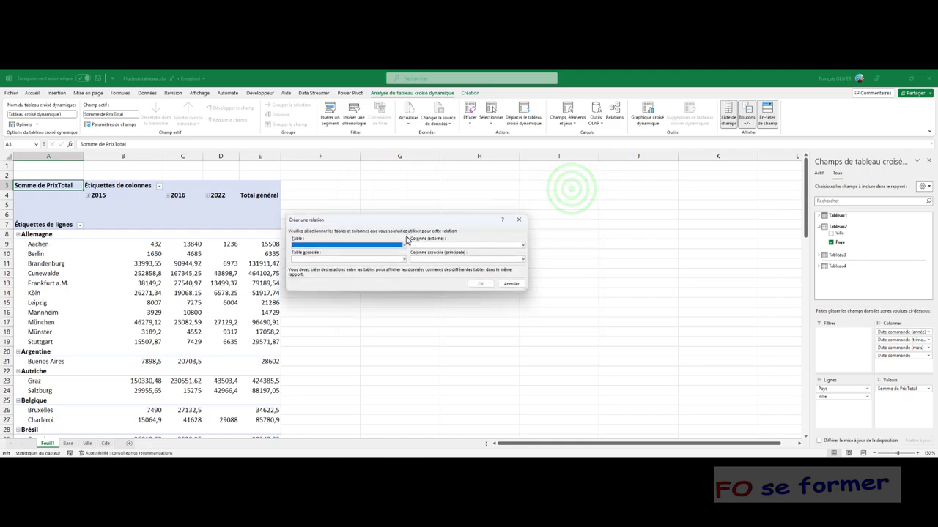
{"action": "left_click", "coordinate": [403, 245]}
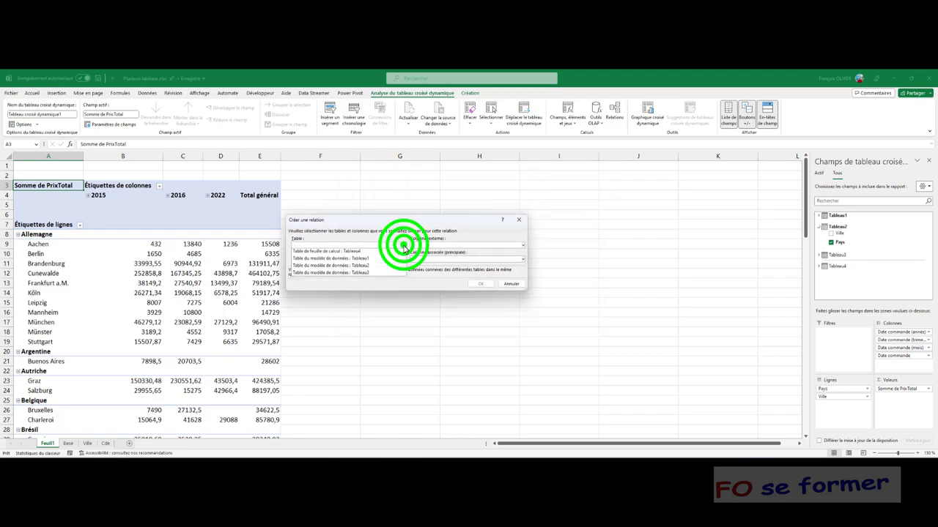
{"action": "left_click", "coordinate": [372, 273]}
{"action": "left_click", "coordinate": [404, 260]}
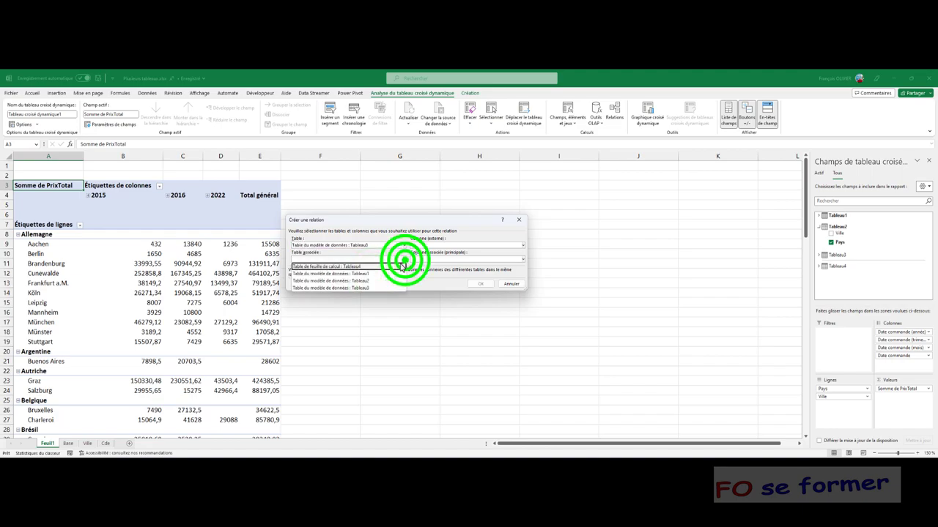
{"action": "left_click", "coordinate": [388, 267]}
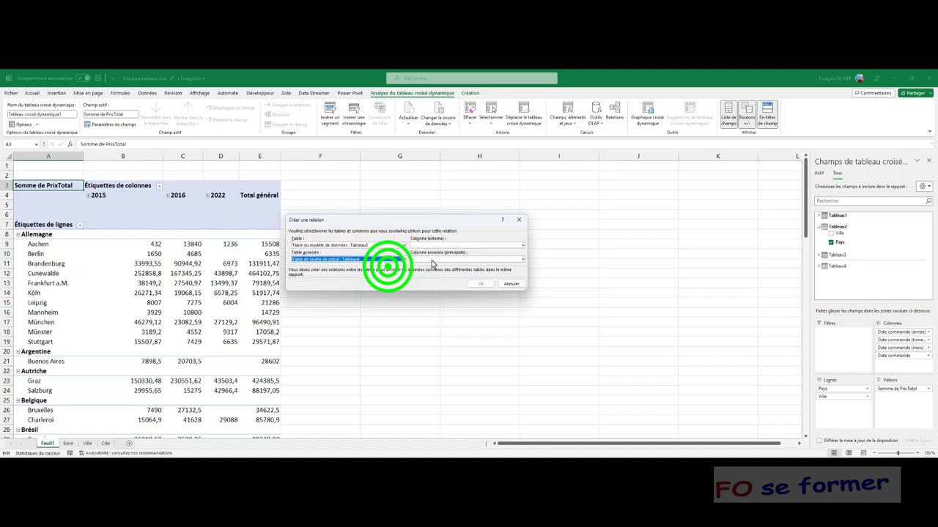
{"action": "left_click", "coordinate": [487, 245]}
{"action": "left_click", "coordinate": [466, 261]}
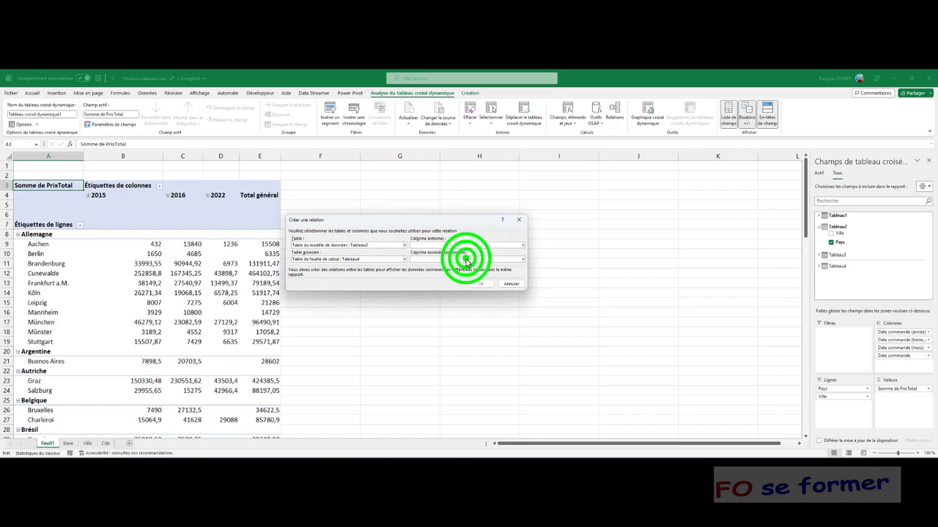
{"action": "left_click", "coordinate": [465, 260]}
{"action": "left_click", "coordinate": [443, 275]}
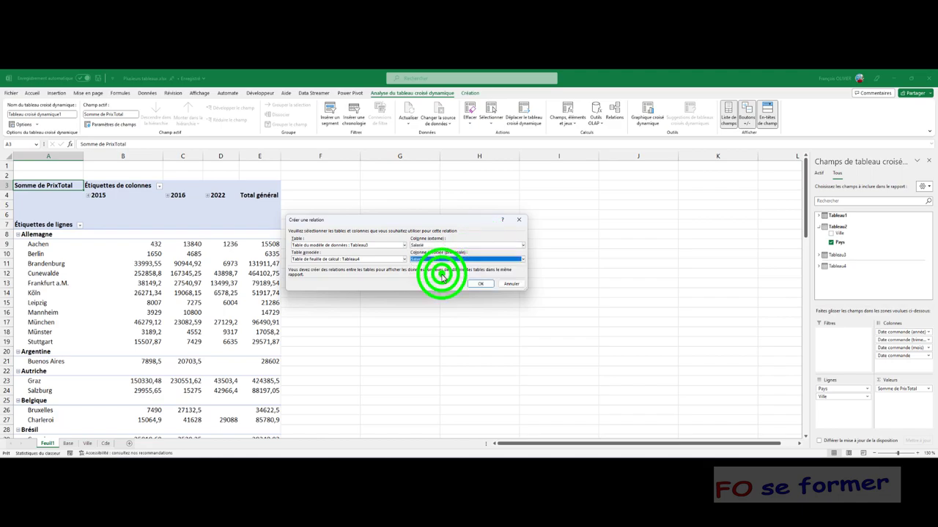
{"action": "left_click", "coordinate": [476, 284]}
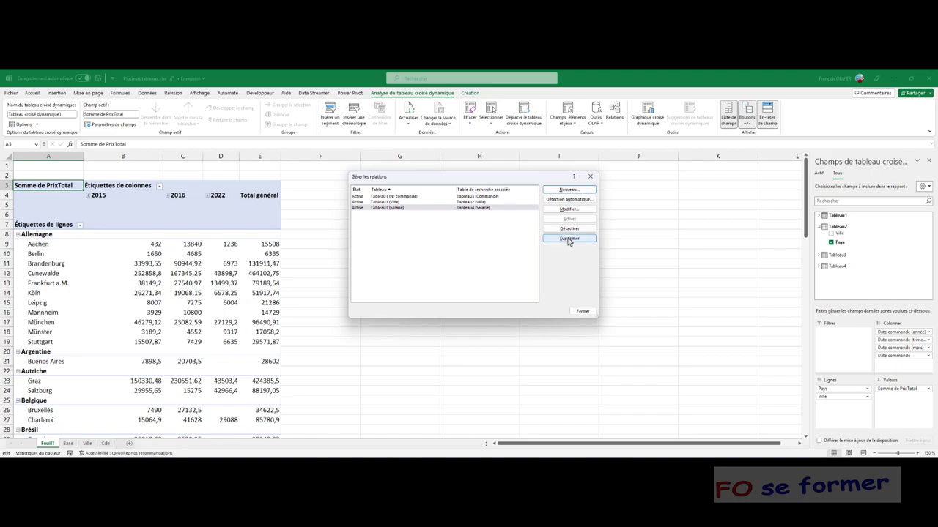
Close the relationships list and add Tableau4's Nom Salarié to the pivot rows below Ville
{"action": "left_click", "coordinate": [583, 311]}
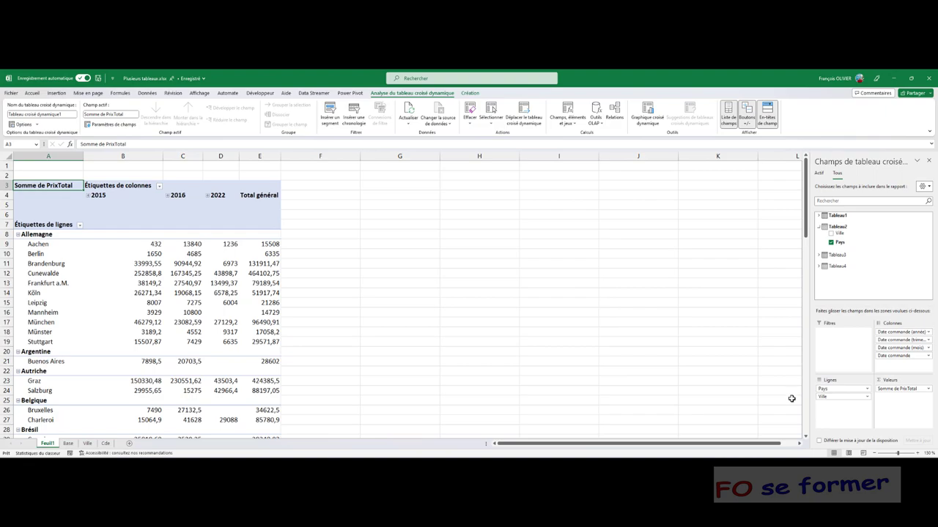
{"action": "left_click", "coordinate": [820, 269]}
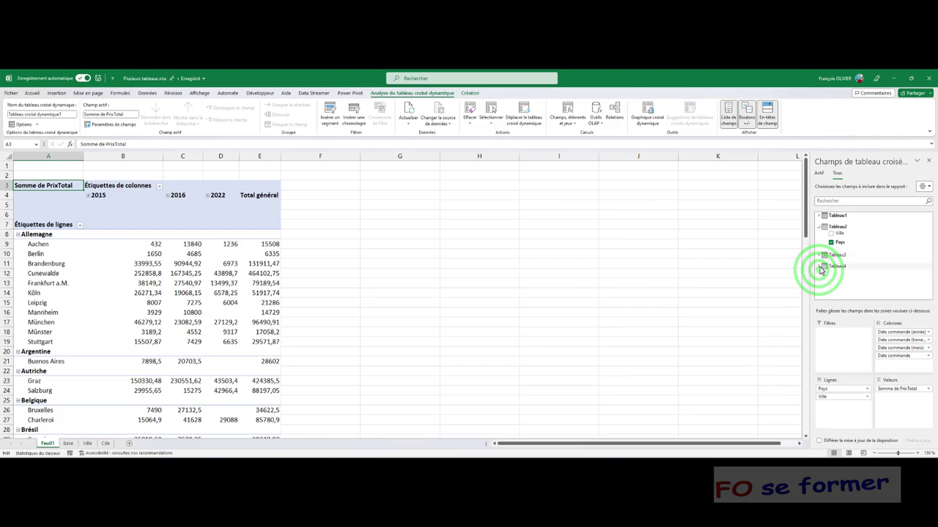
{"action": "left_click", "coordinate": [821, 268]}
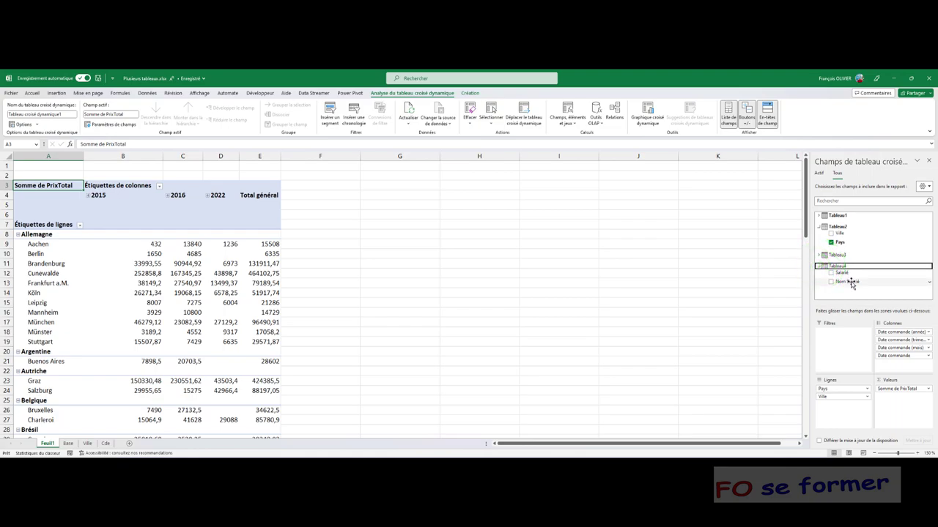
{"action": "left_click", "coordinate": [852, 283]}
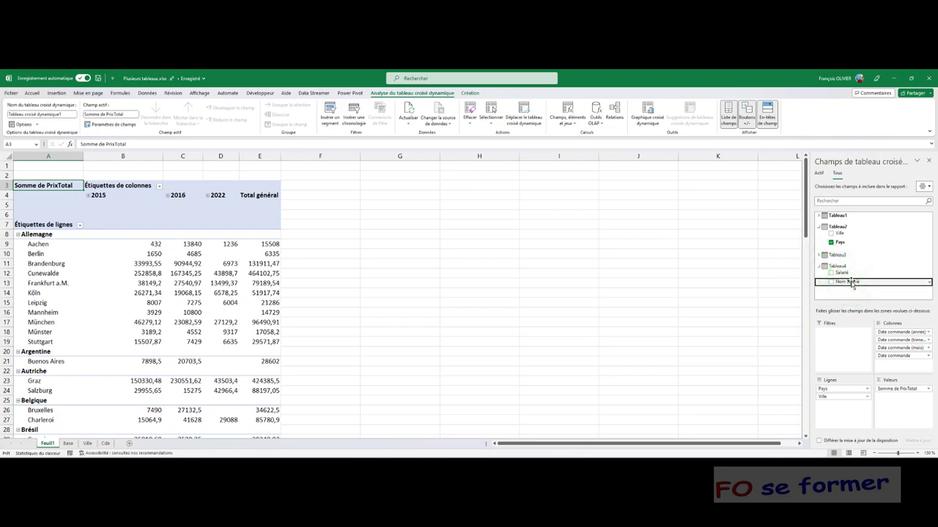
{"action": "mouse_move", "coordinate": [852, 283]}
{"action": "left_mouse_down"}
{"action": "mouse_move", "coordinate": [842, 402]}
{"action": "mouse_move", "coordinate": [830, 400]}
{"action": "left_mouse_up"}
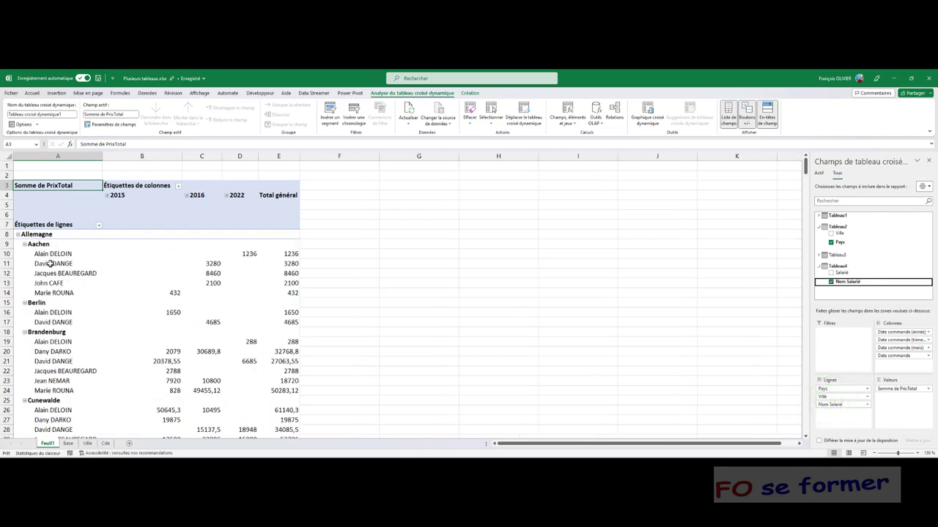
Scroll down the pivot table, then switch to the Base sheet with the source orders
{"action": "scroll", "coordinate": [59, 287], "scroll_direction": "down", "scroll_amount": 4}
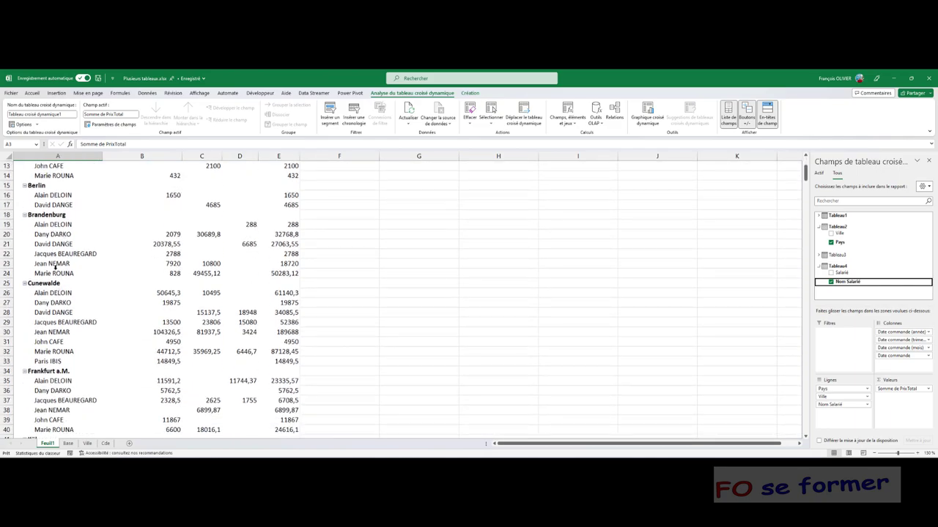
{"action": "scroll", "coordinate": [53, 270], "scroll_direction": "down", "scroll_amount": 1}
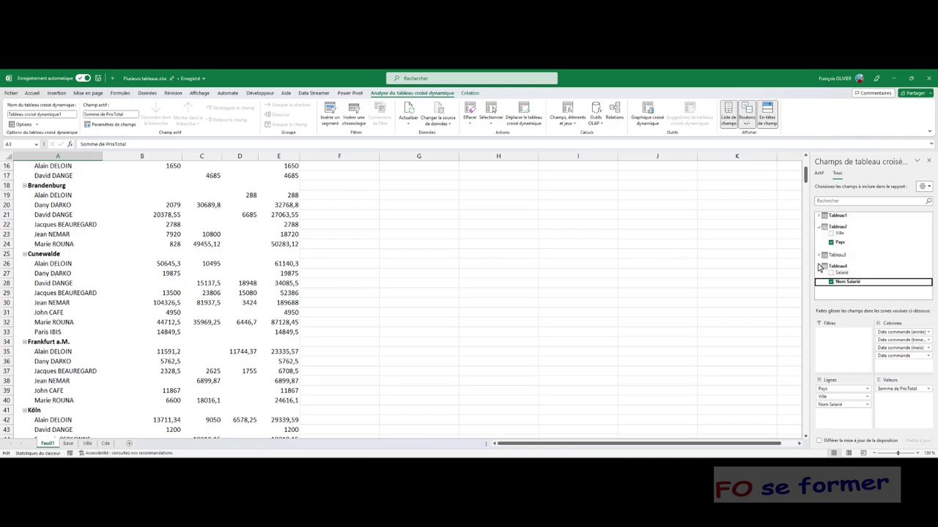
{"action": "left_click", "coordinate": [67, 443]}
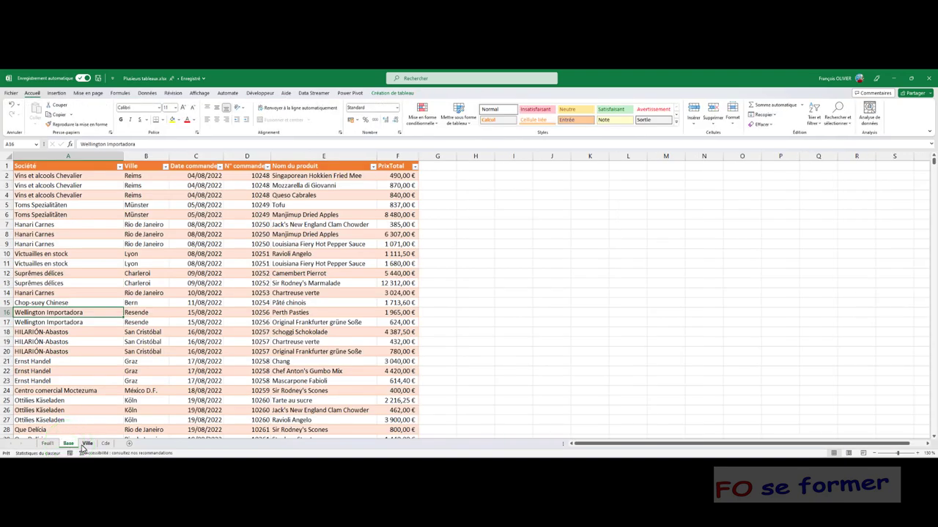
Return to Feuil1 and reopen Gérer les relations to review the three relationships
{"action": "left_click", "coordinate": [47, 443]}
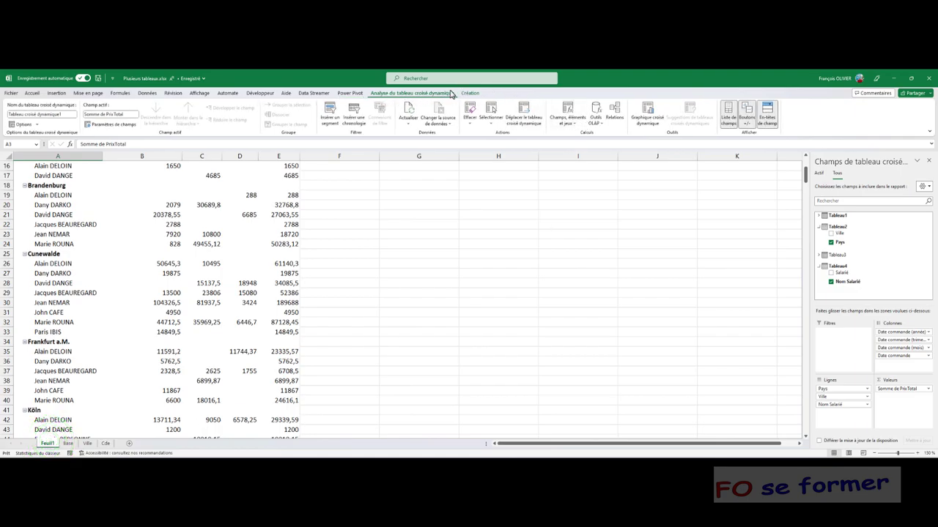
{"action": "left_click", "coordinate": [617, 109]}
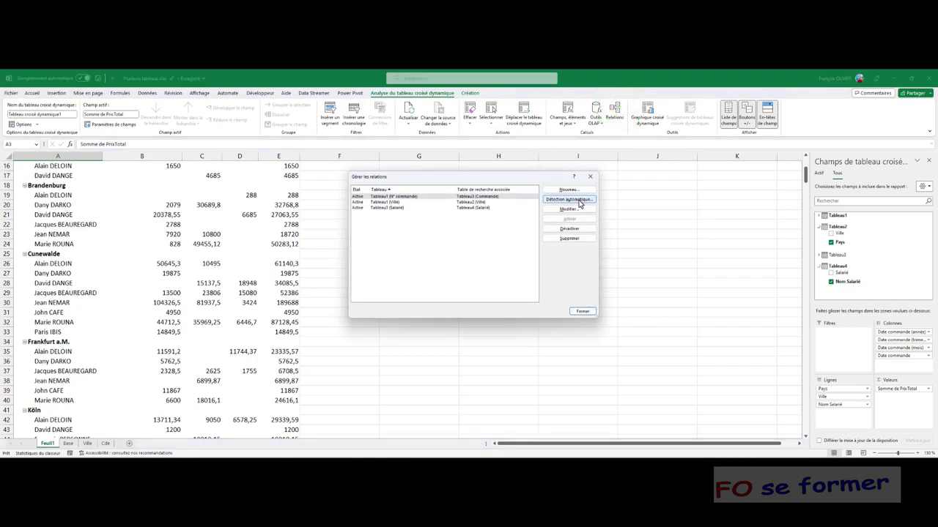